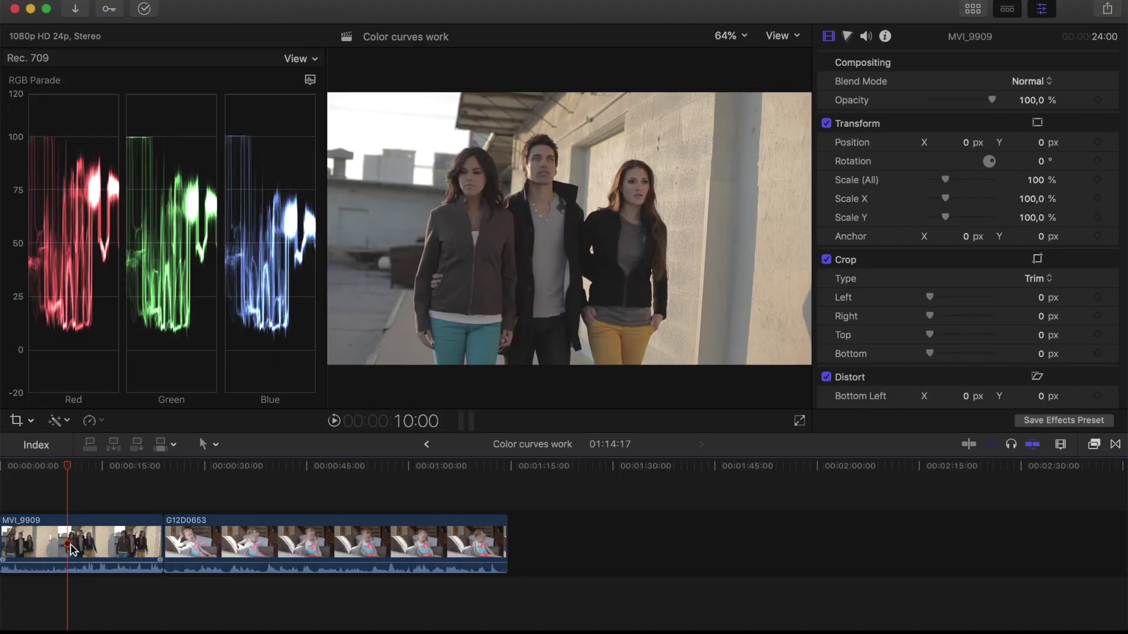
- Select the MVI_9909 street clip and show its Color inspector
click(74, 555)
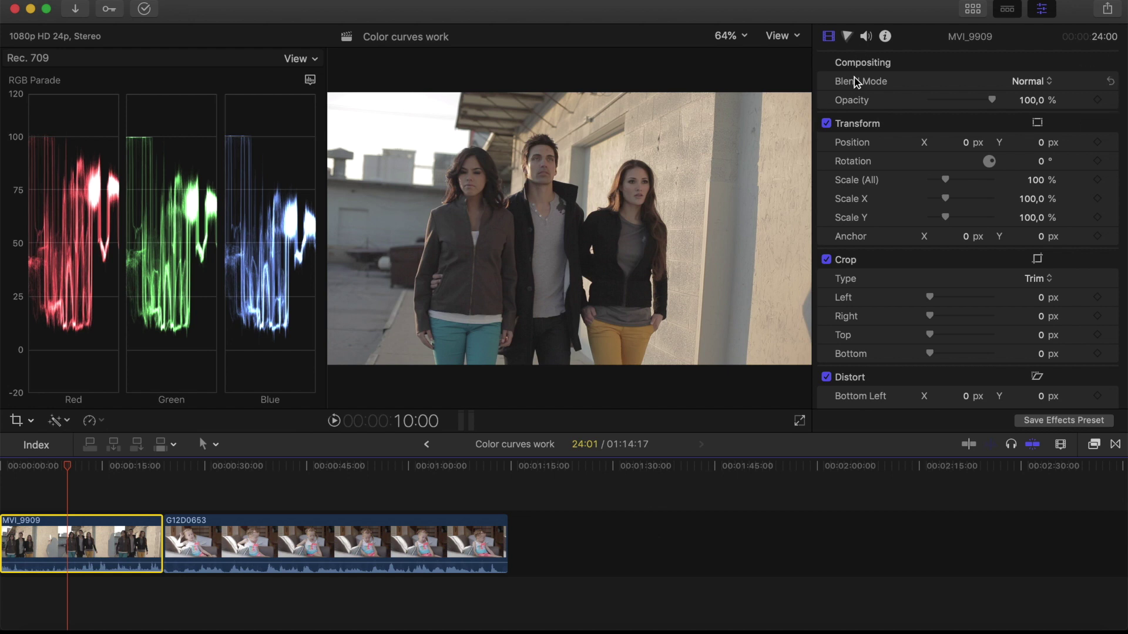
click(849, 37)
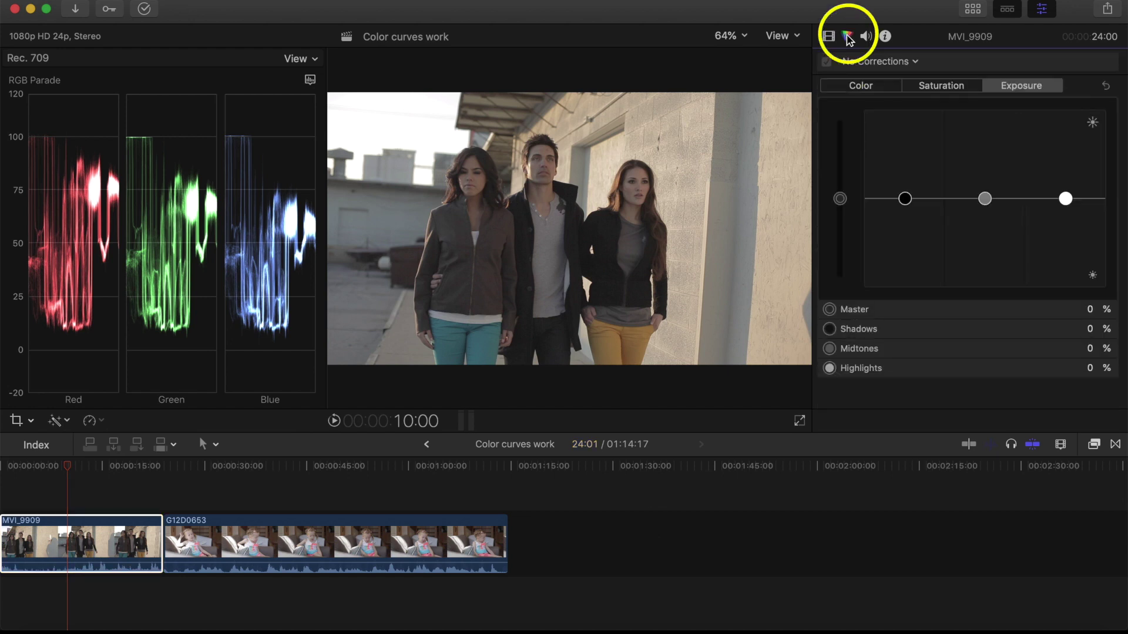
- Add a Color Curves correction to the MVI_9909 clip
click(915, 62)
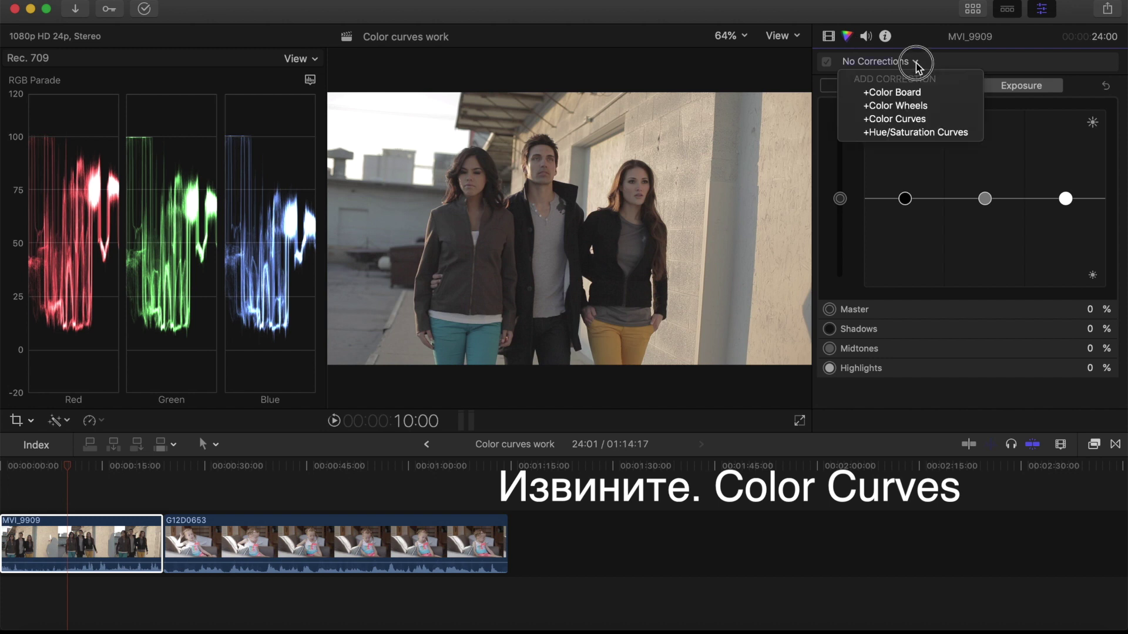
click(914, 120)
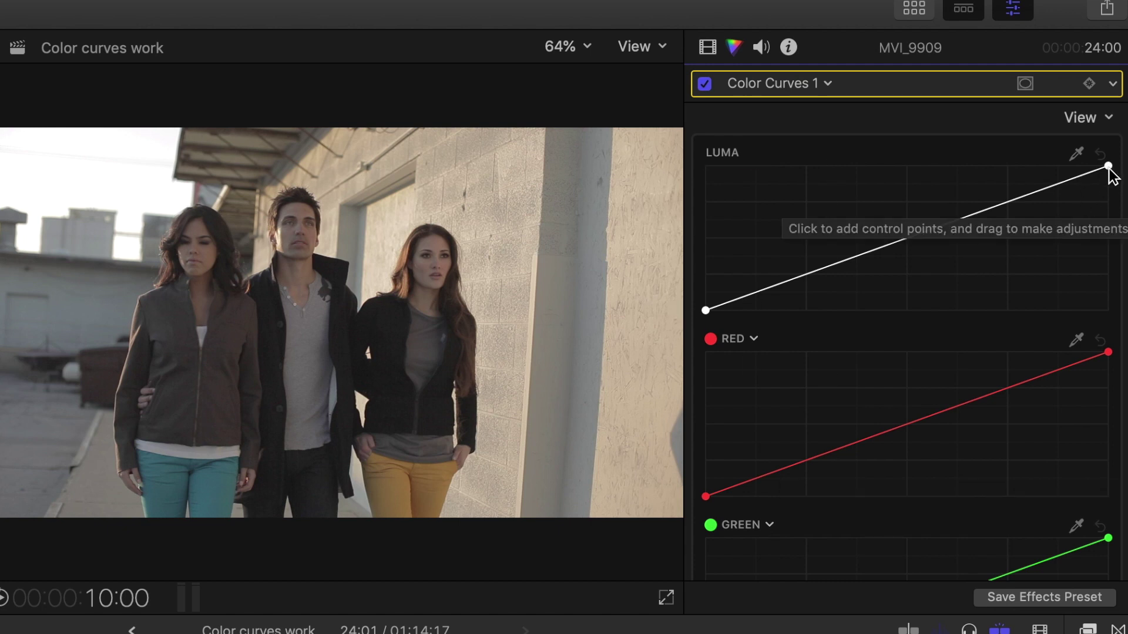
- Adjust the LUMA curve's white and black endpoints and add upper and lower control points
drag(1108, 166, 1057, 173)
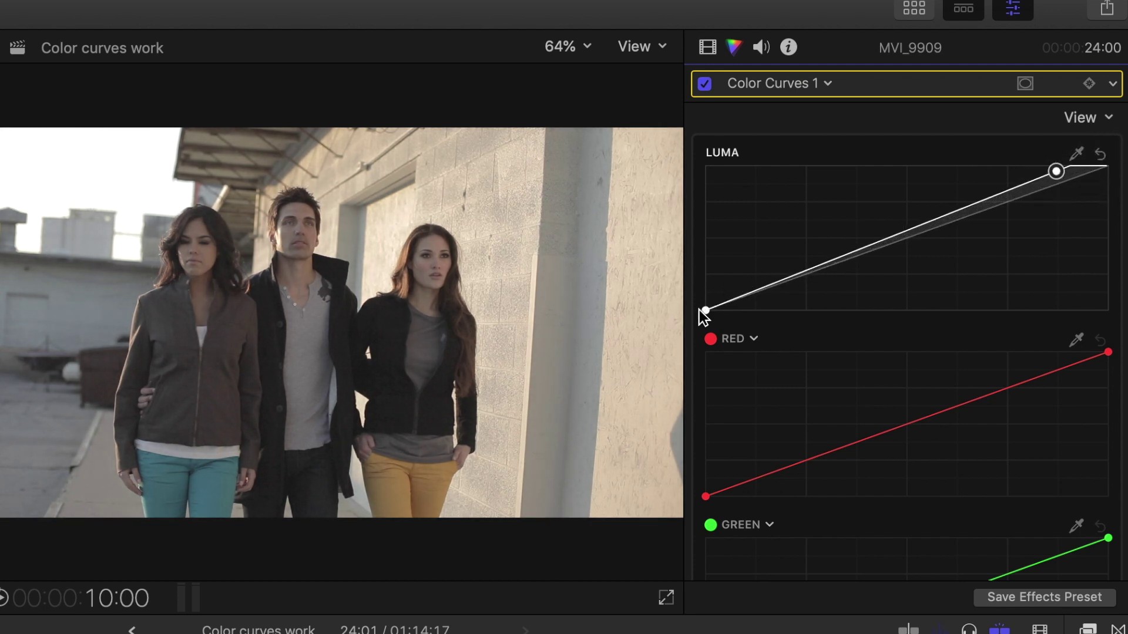
drag(706, 310, 736, 313)
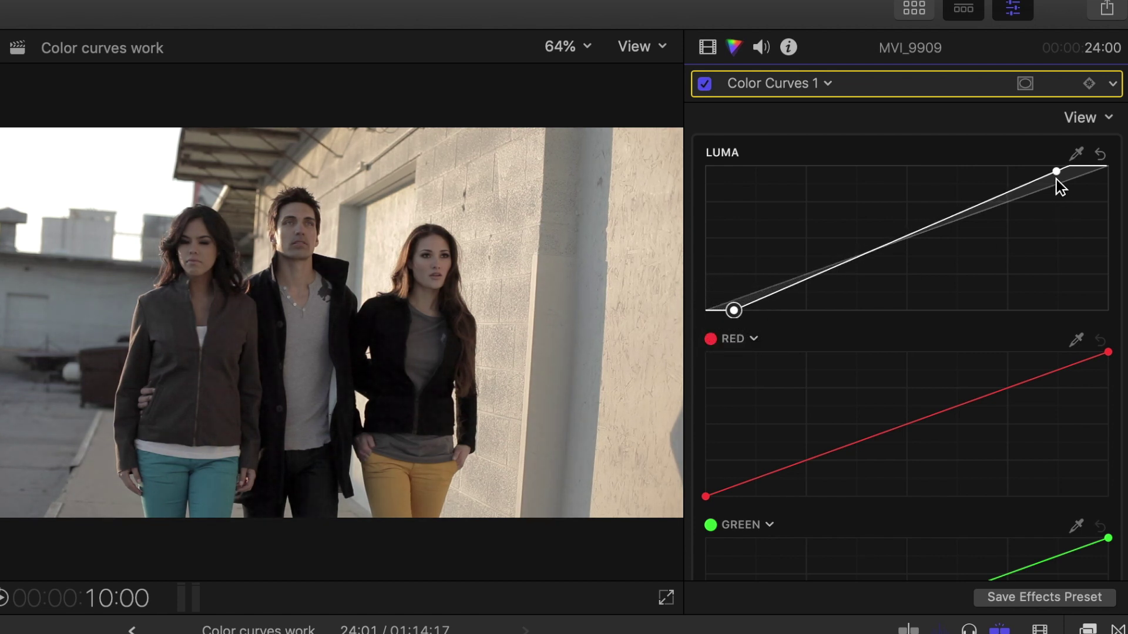
drag(1055, 172, 1100, 174)
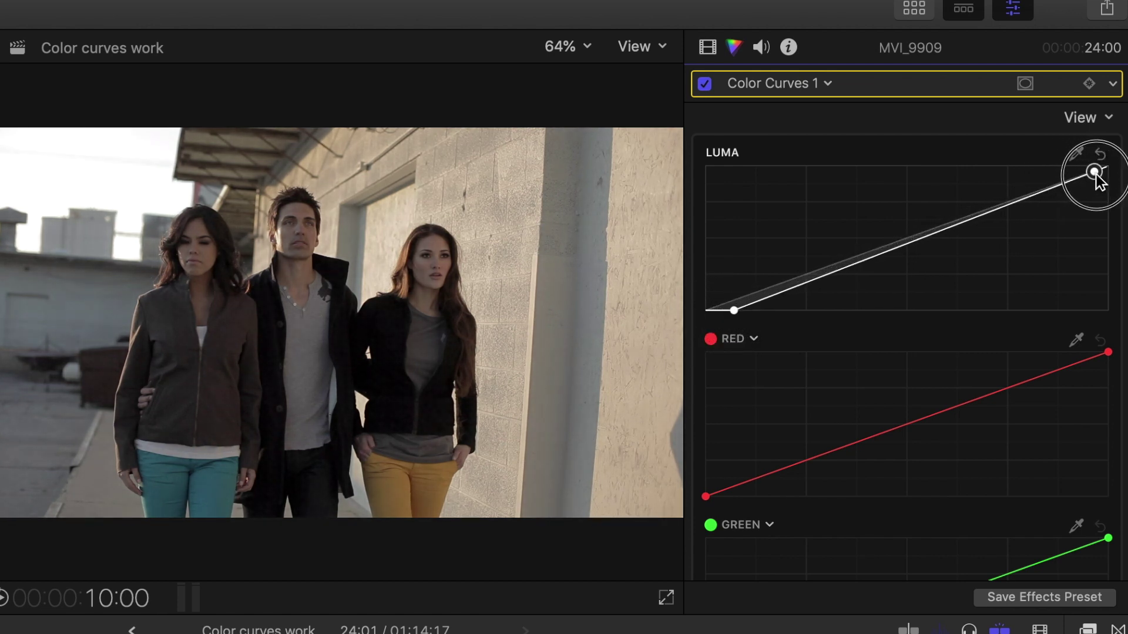
drag(1101, 174, 1103, 171)
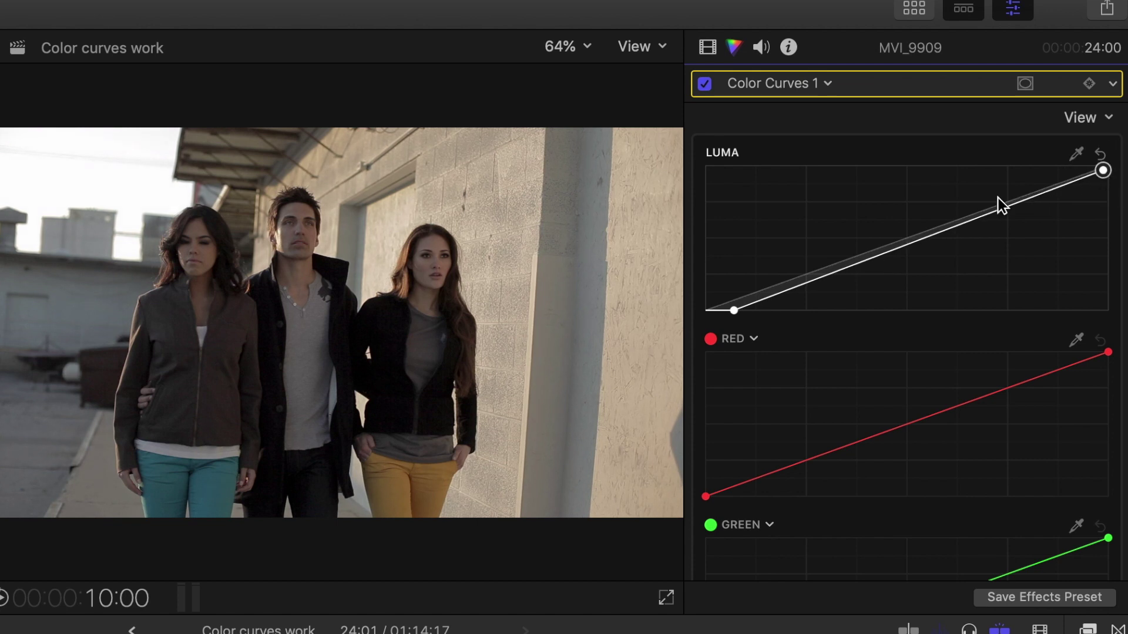
click(920, 240)
click(823, 278)
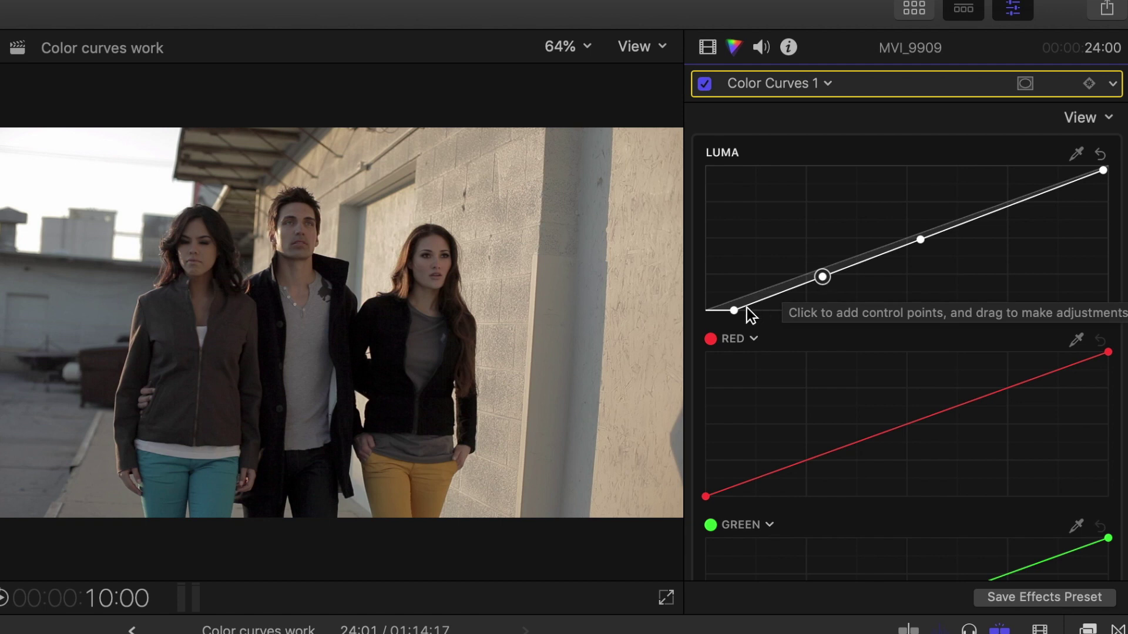
- Drag the LUMA points into an S-curve with deeper shadows and brighter midtones and highlights
drag(734, 310, 717, 309)
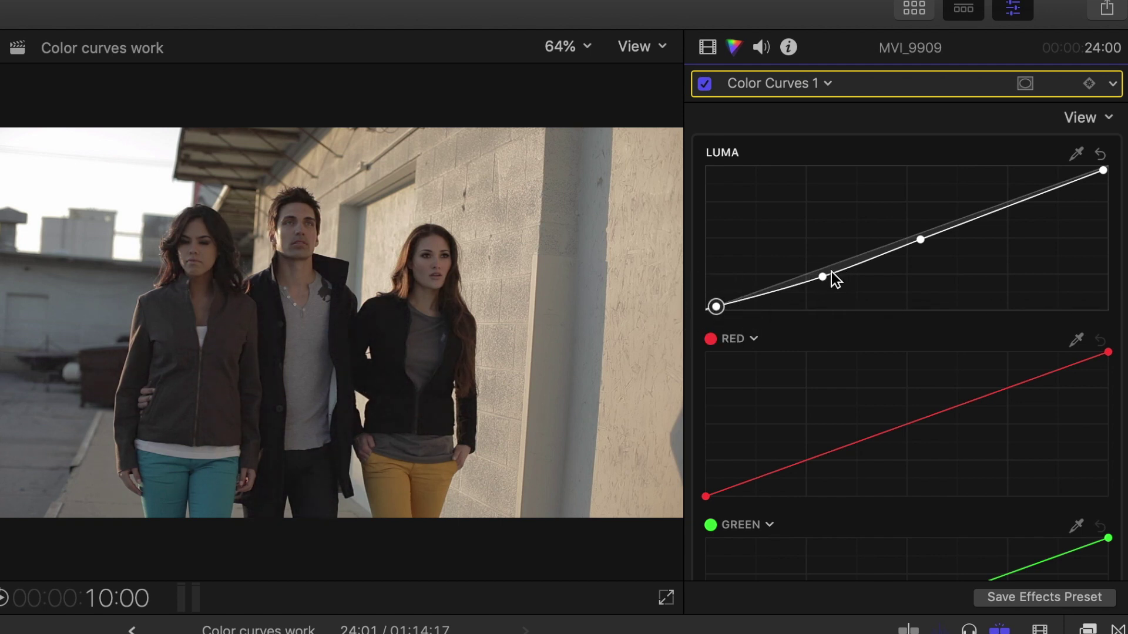
drag(823, 277, 834, 290)
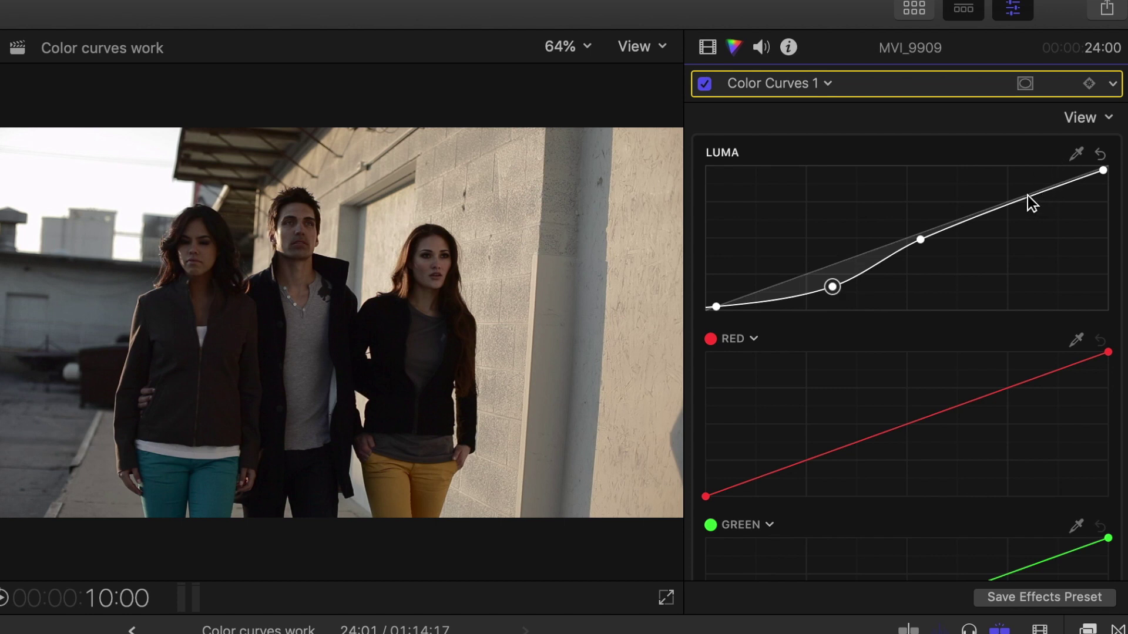
drag(1021, 199, 1006, 193)
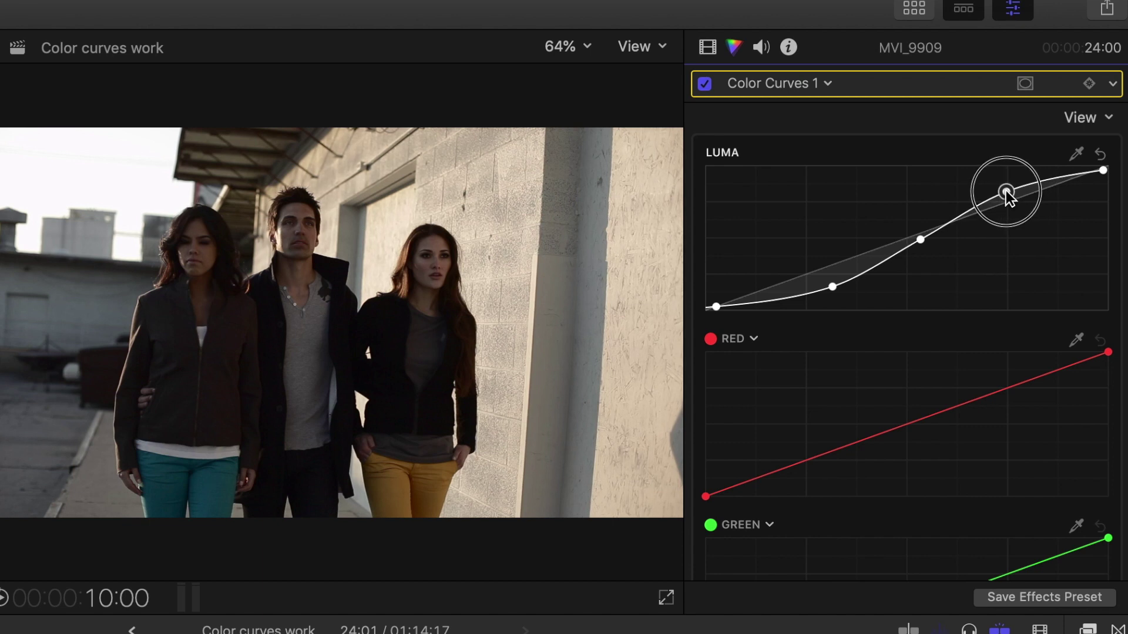
drag(919, 238, 902, 226)
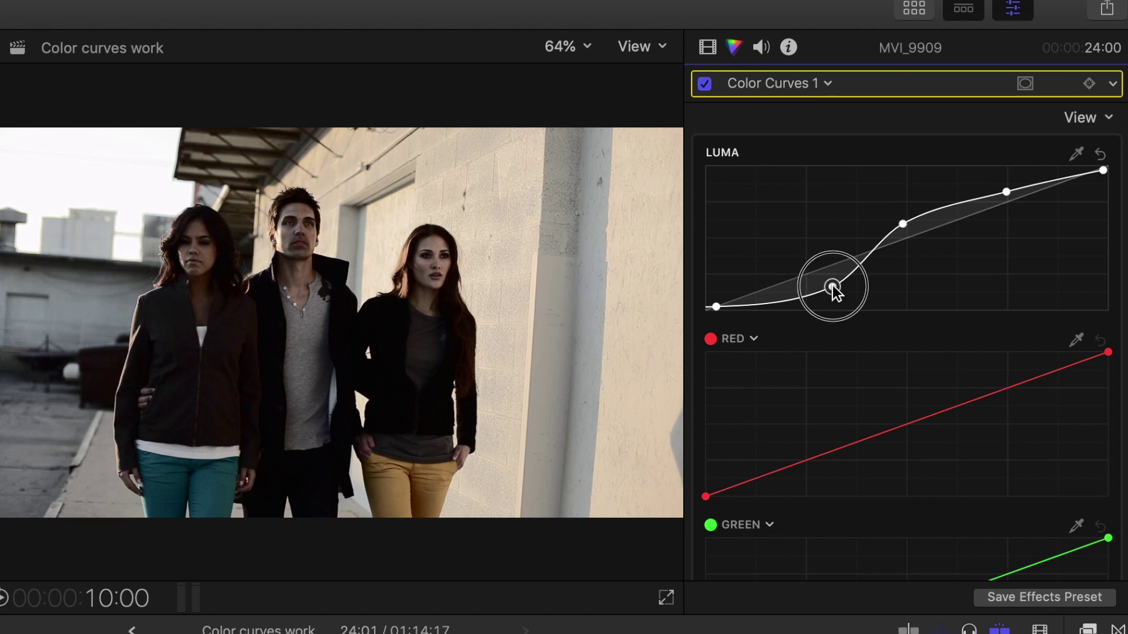
drag(833, 287, 796, 290)
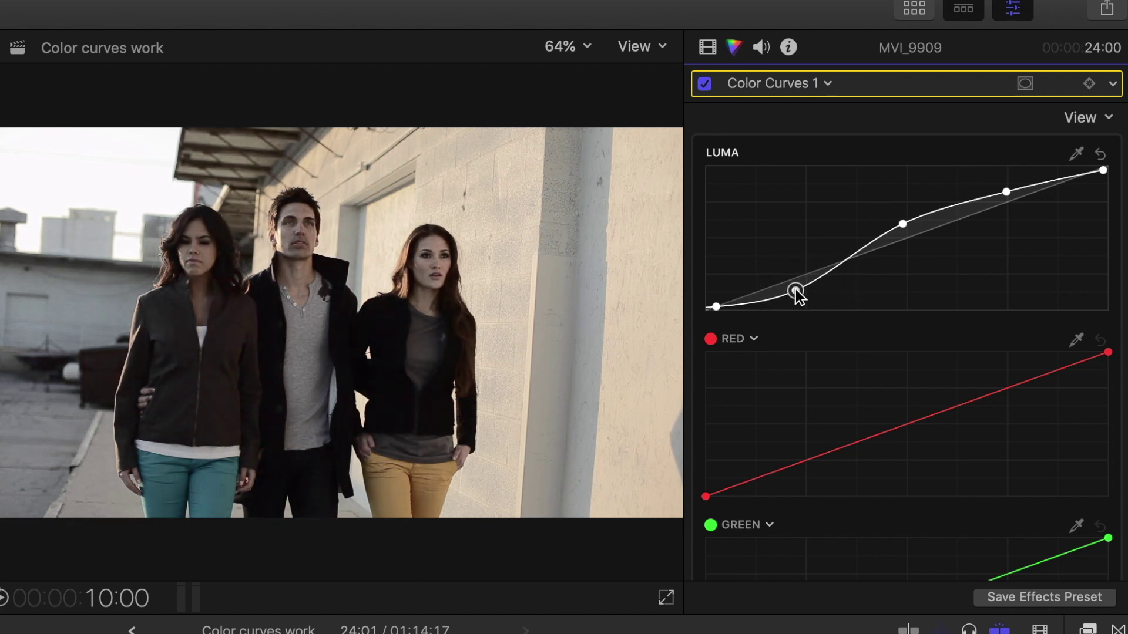
drag(717, 306, 705, 308)
click(855, 254)
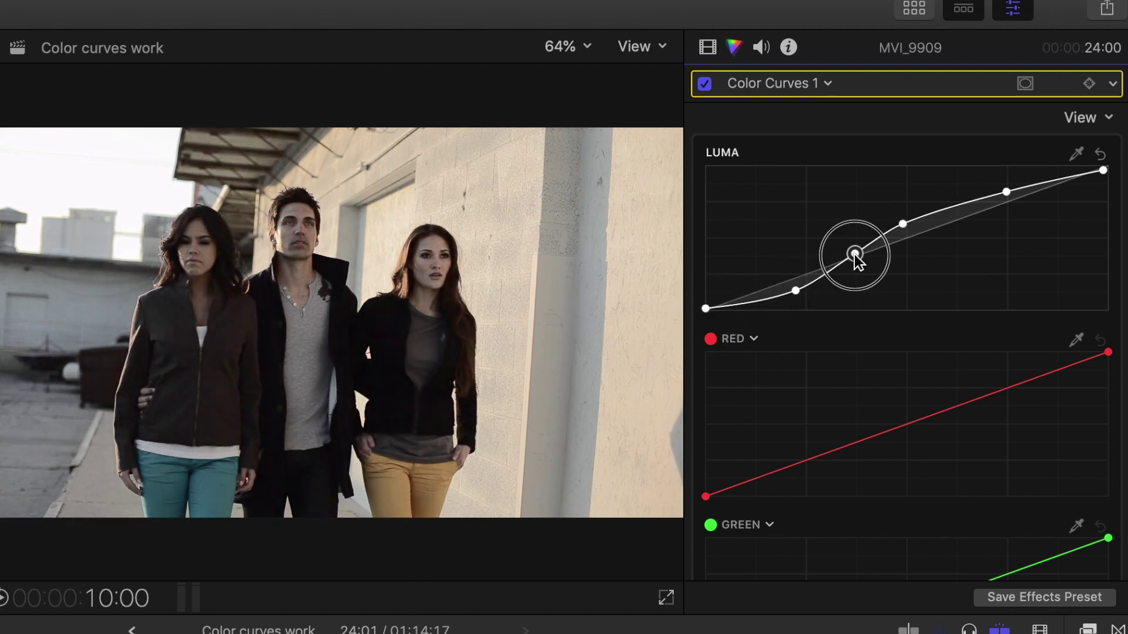
drag(855, 254, 851, 249)
click(942, 210)
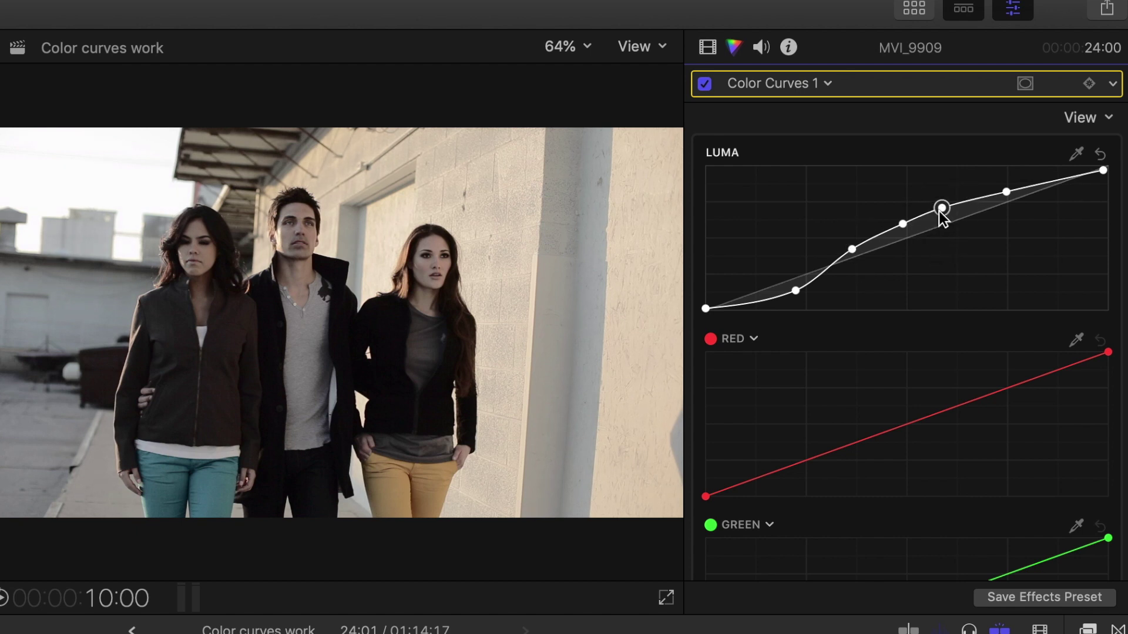
click(940, 209)
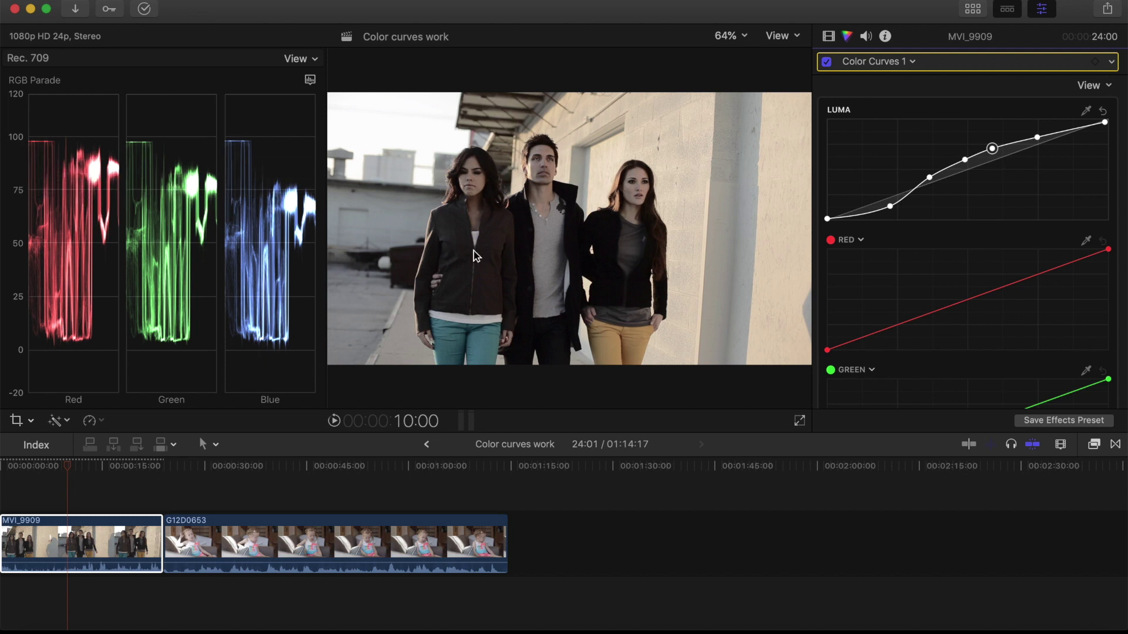
- Add a control point to the RED curve and lower its top end
scroll(942, 282, down, 1)
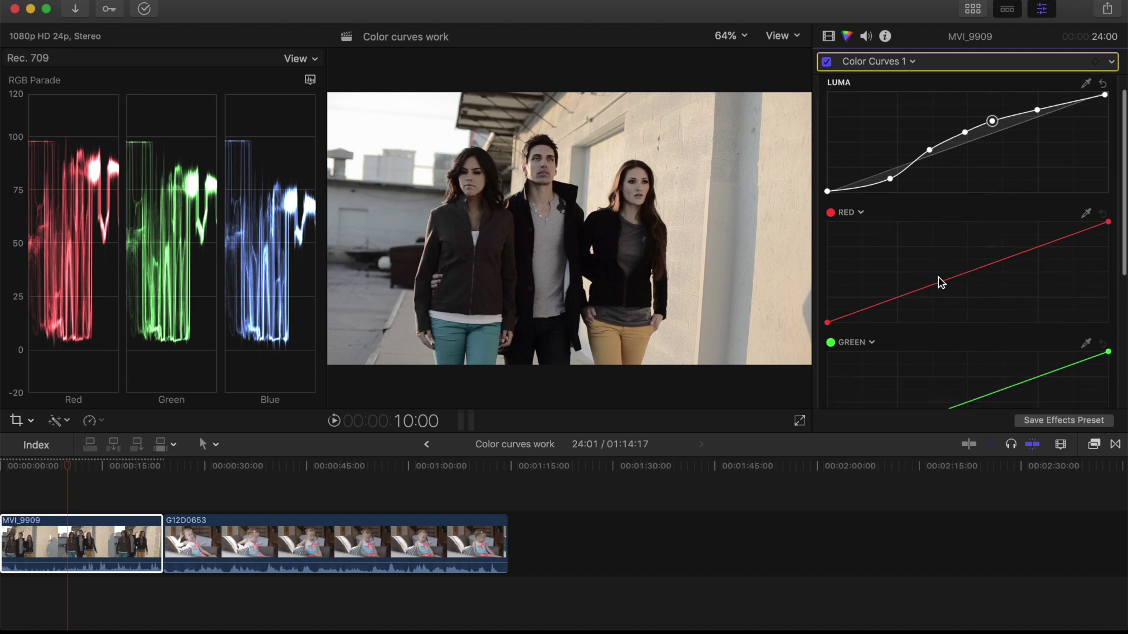
drag(1107, 222, 1108, 229)
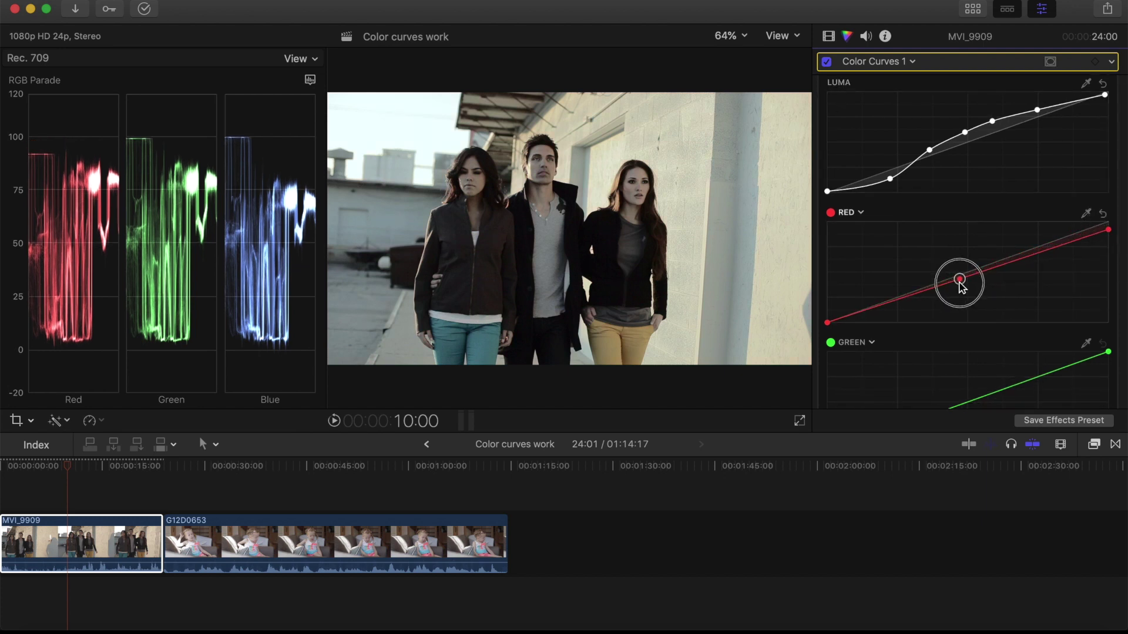
drag(957, 280, 959, 274)
drag(1108, 230, 1108, 233)
- Reshape the BLUE curve with a new control point, keeping its highlight end in the corner
scroll(995, 295, down, 2)
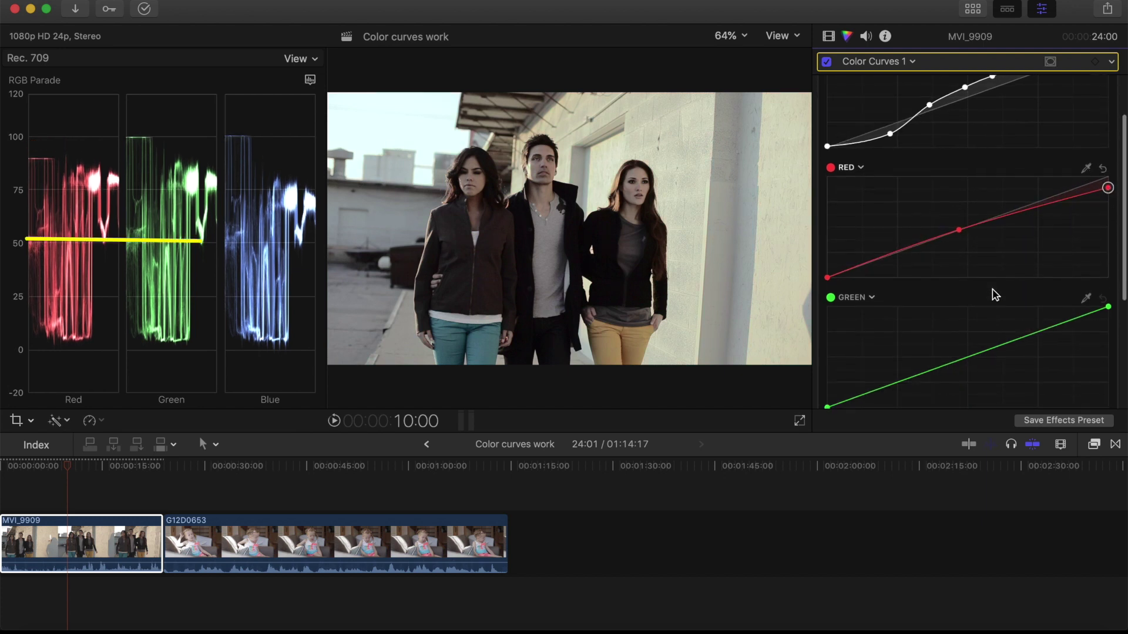
scroll(979, 303, down, 4)
drag(1108, 322, 1089, 322)
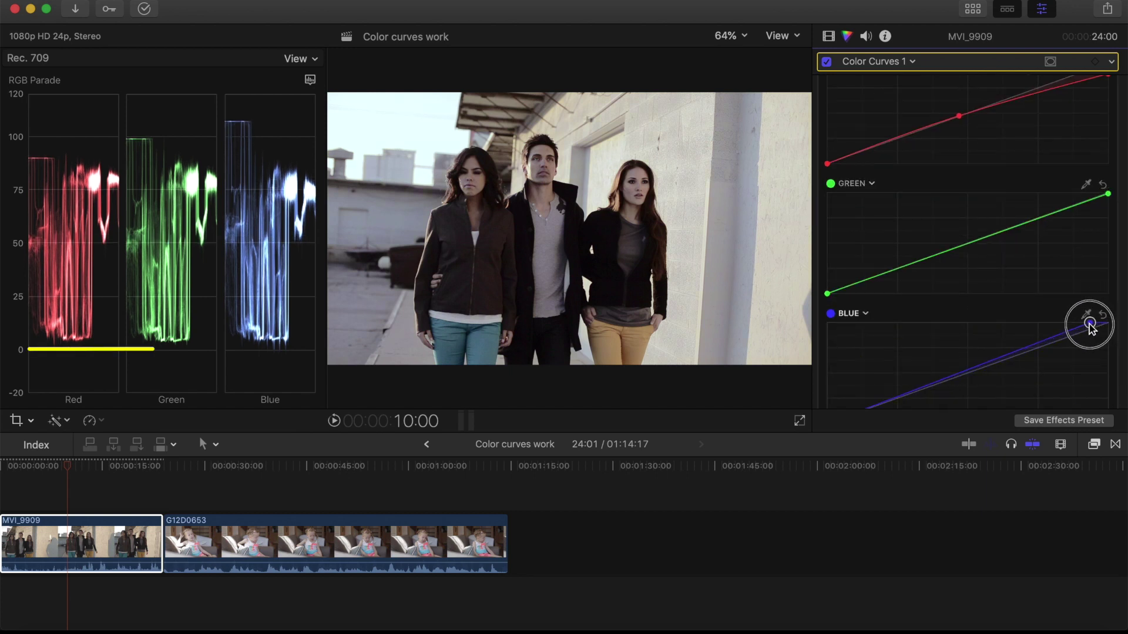
drag(981, 365, 984, 360)
click(1033, 341)
drag(1089, 322, 1108, 324)
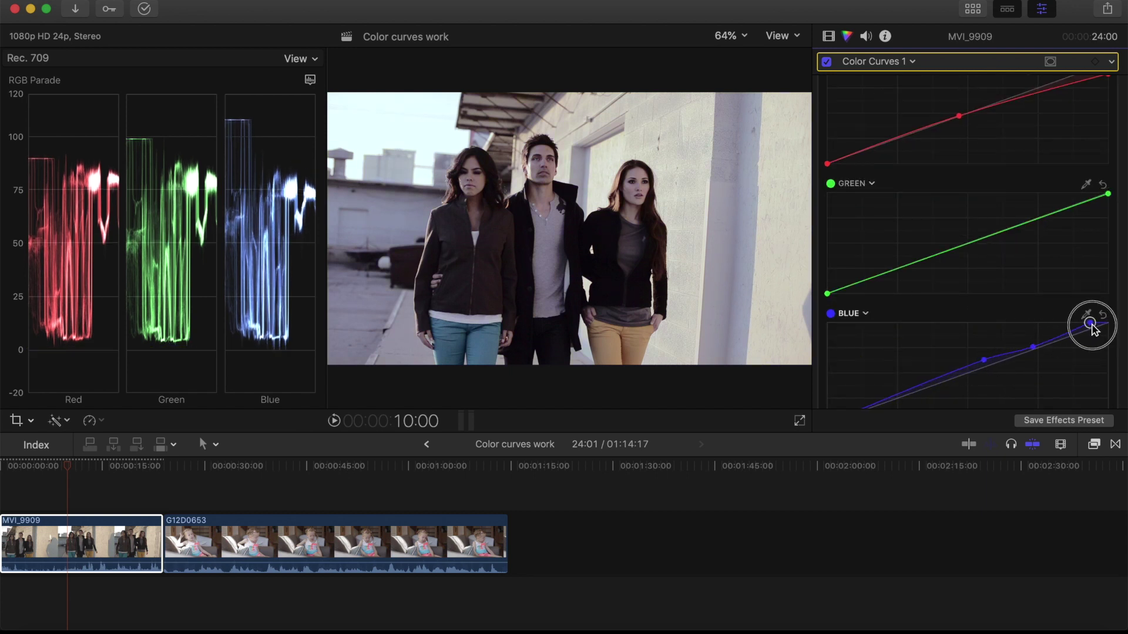
click(981, 357)
drag(983, 359, 1032, 344)
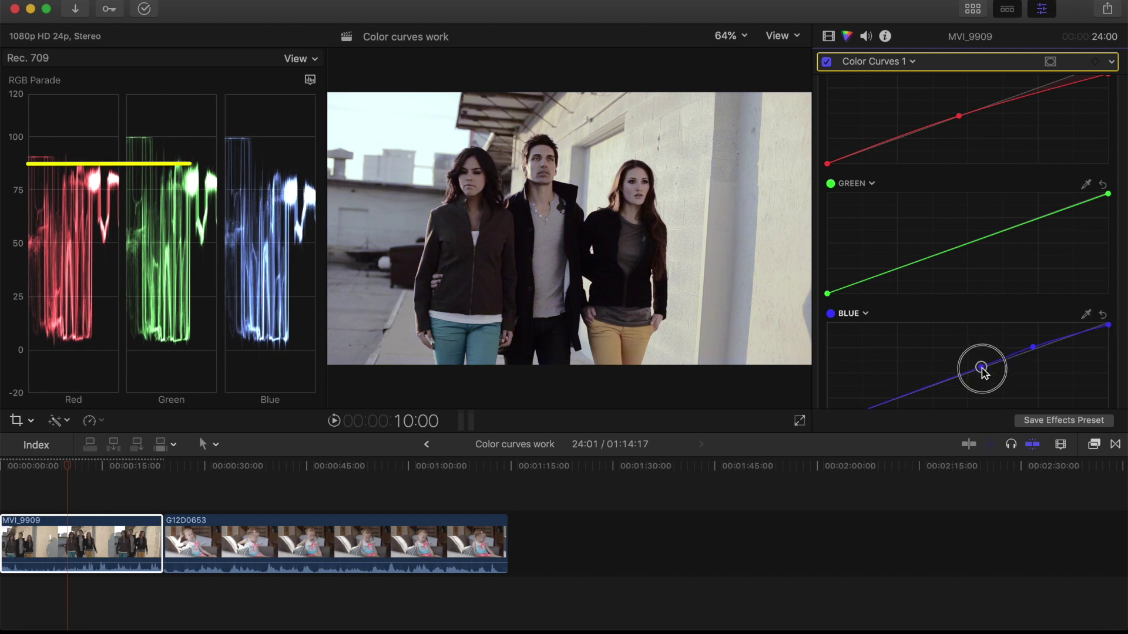
- Raise the red curve's top end to the corner and add a slightly lowered upper point
scroll(1124, 96, up, 2)
drag(1107, 118, 1105, 107)
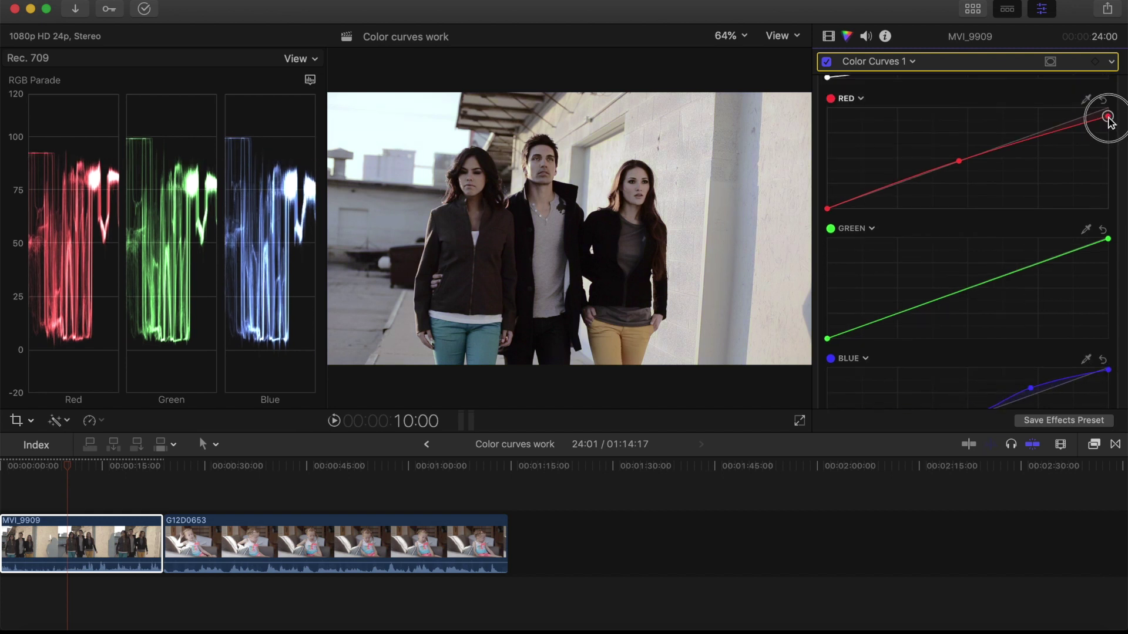
click(1034, 140)
drag(1035, 142, 1035, 146)
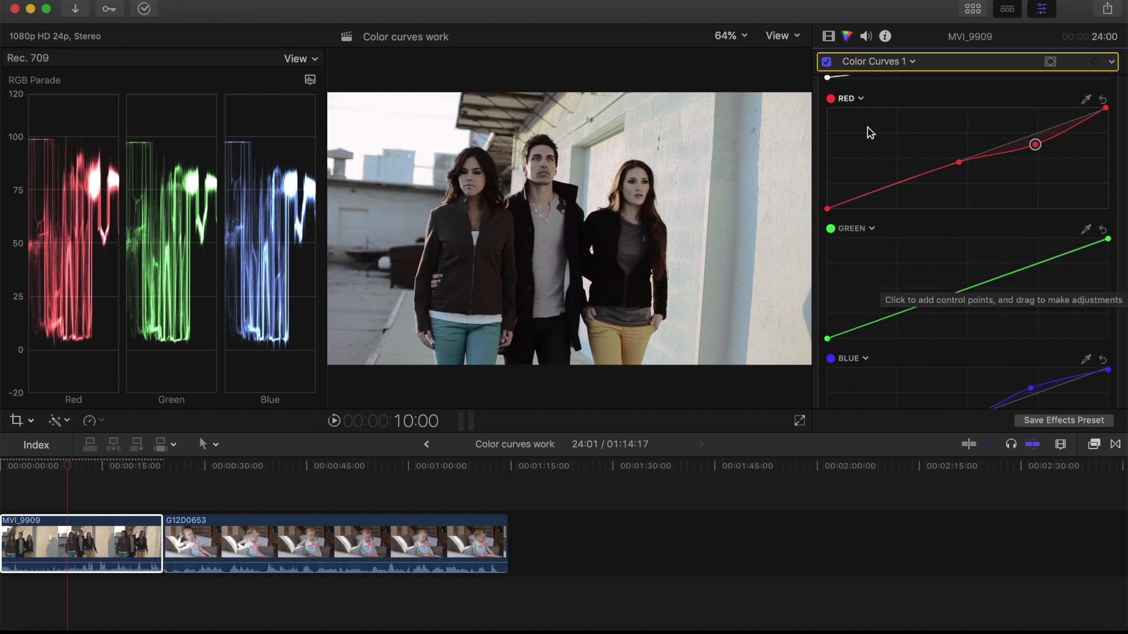
- Toggle Color Curves 1 off and back on to compare the street clip before and after
click(827, 62)
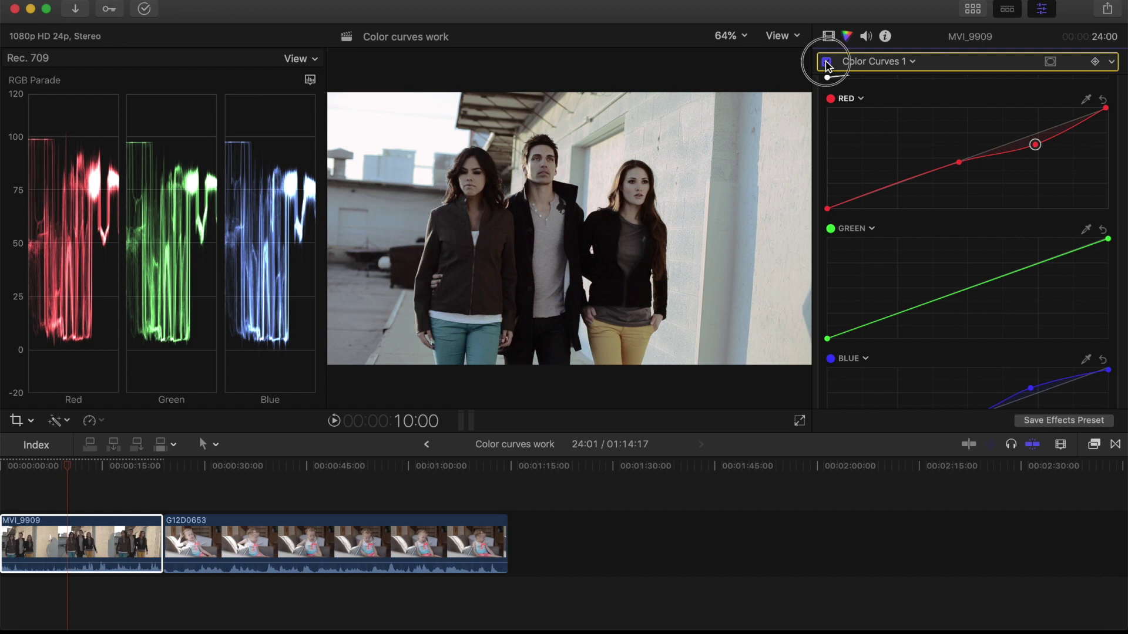
click(827, 62)
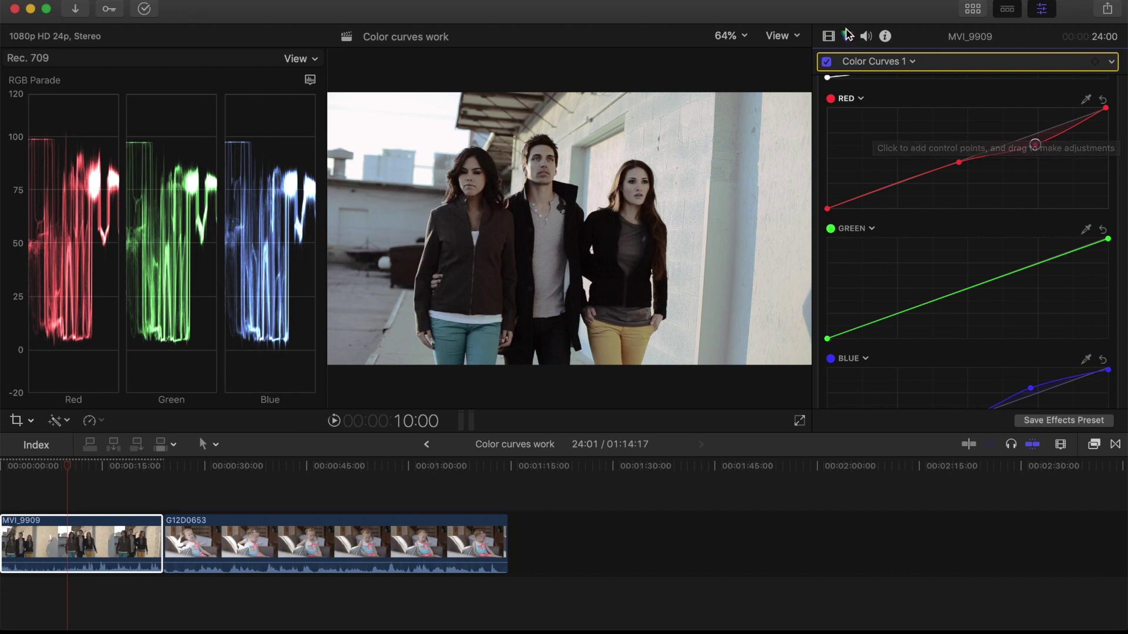
click(914, 63)
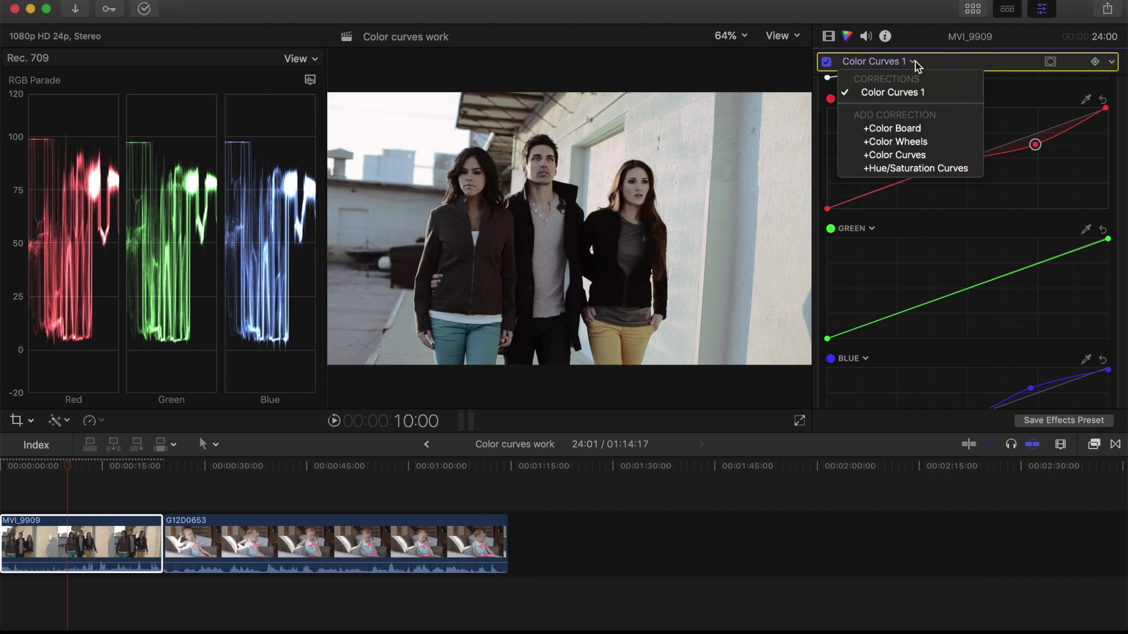
- Add a Color Wheels correction and nudge the master saturation slightly up
click(913, 143)
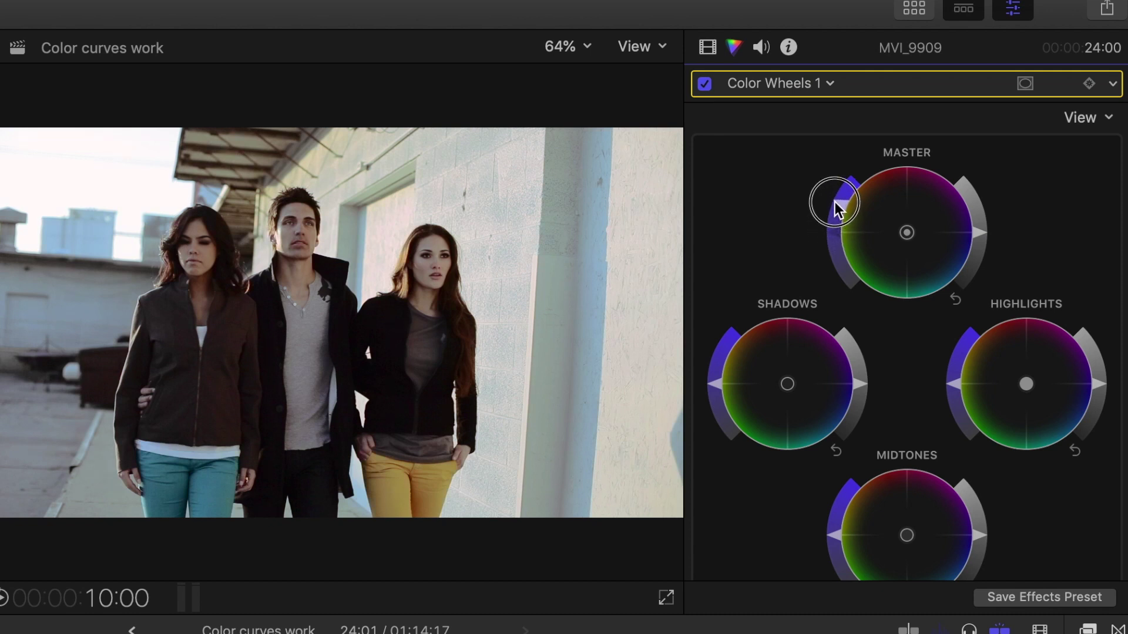
drag(834, 202, 834, 202)
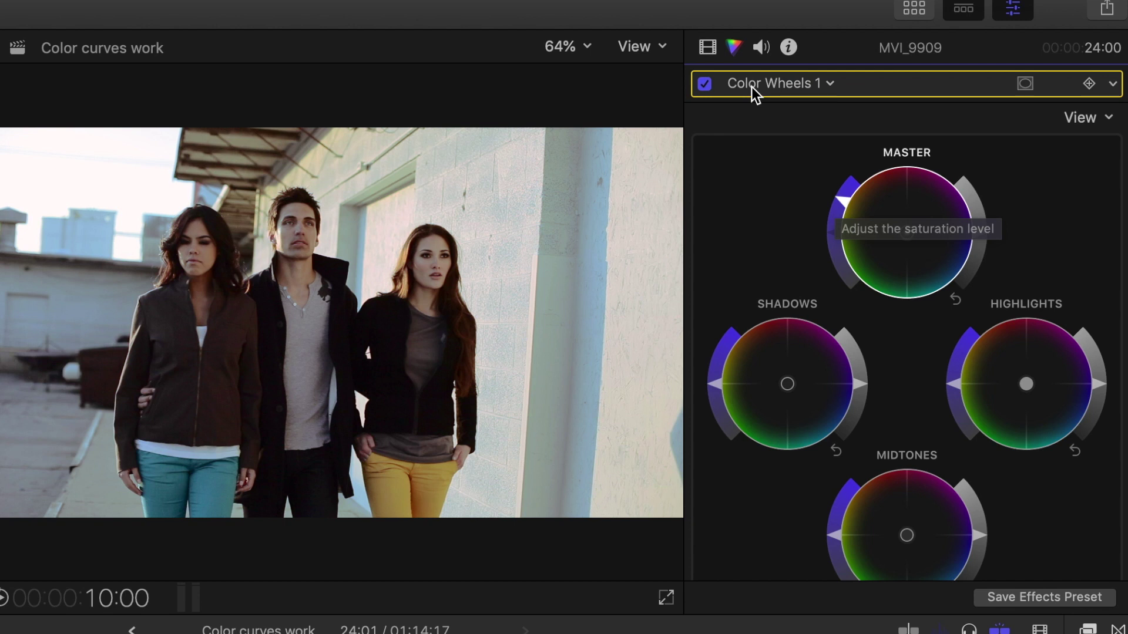
- Toggle all of the street clip's video effects off and on twice to compare the grade
click(709, 47)
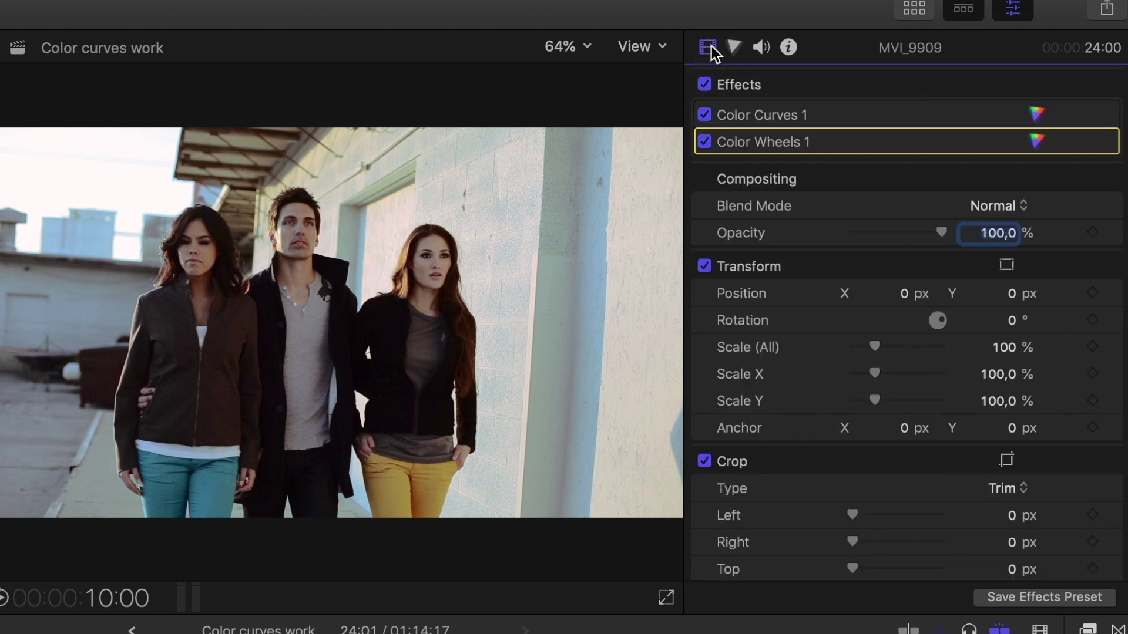
click(705, 85)
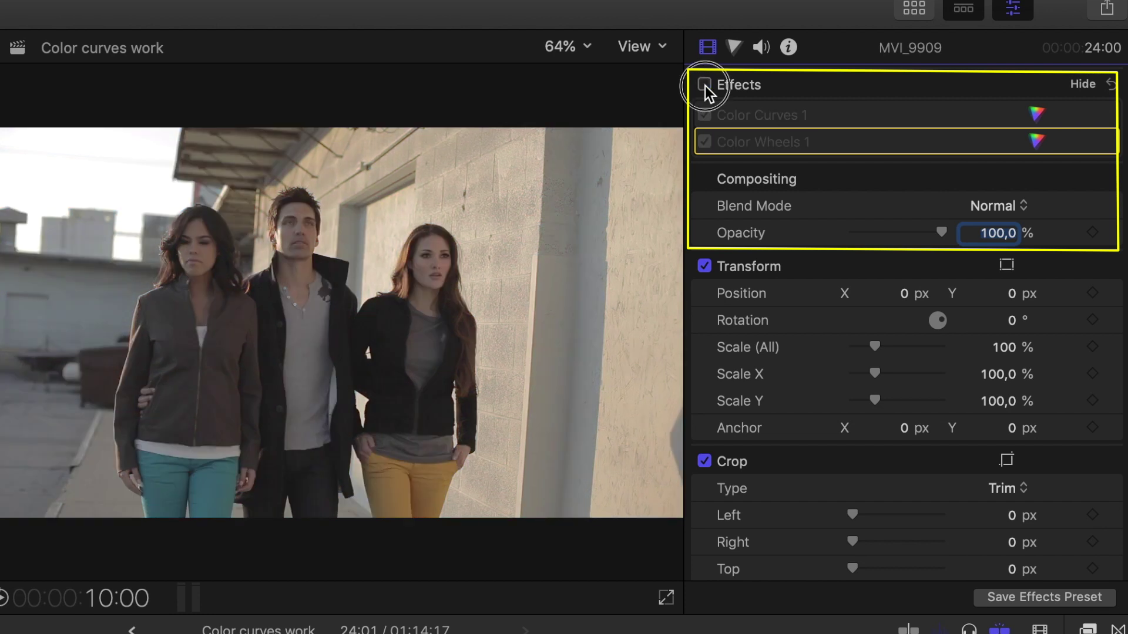
click(705, 85)
click(705, 85)
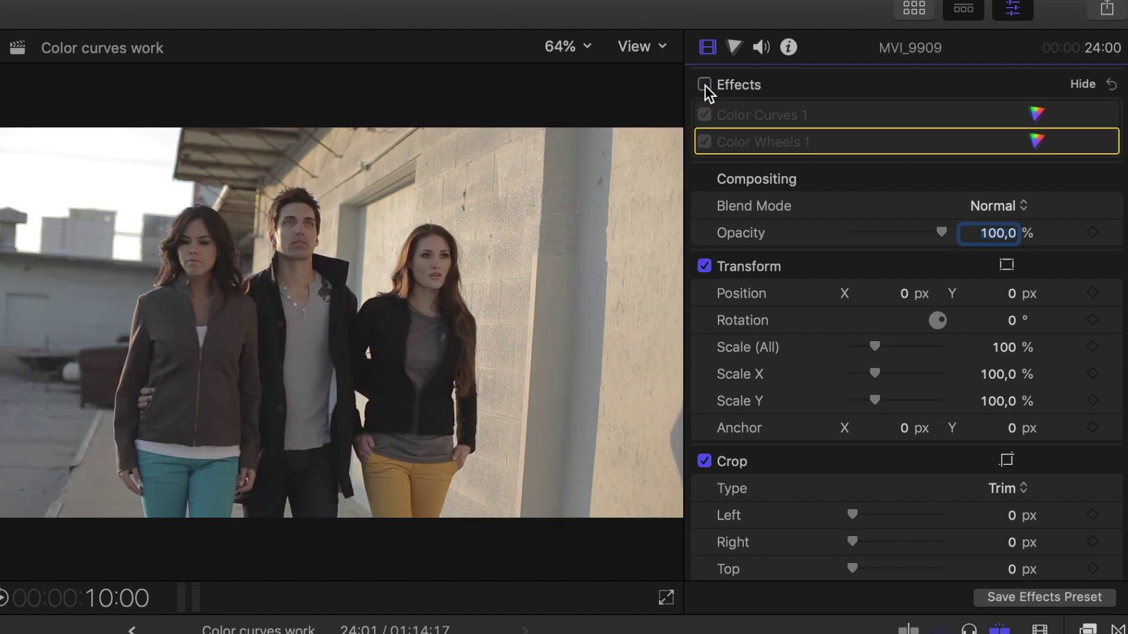
click(705, 86)
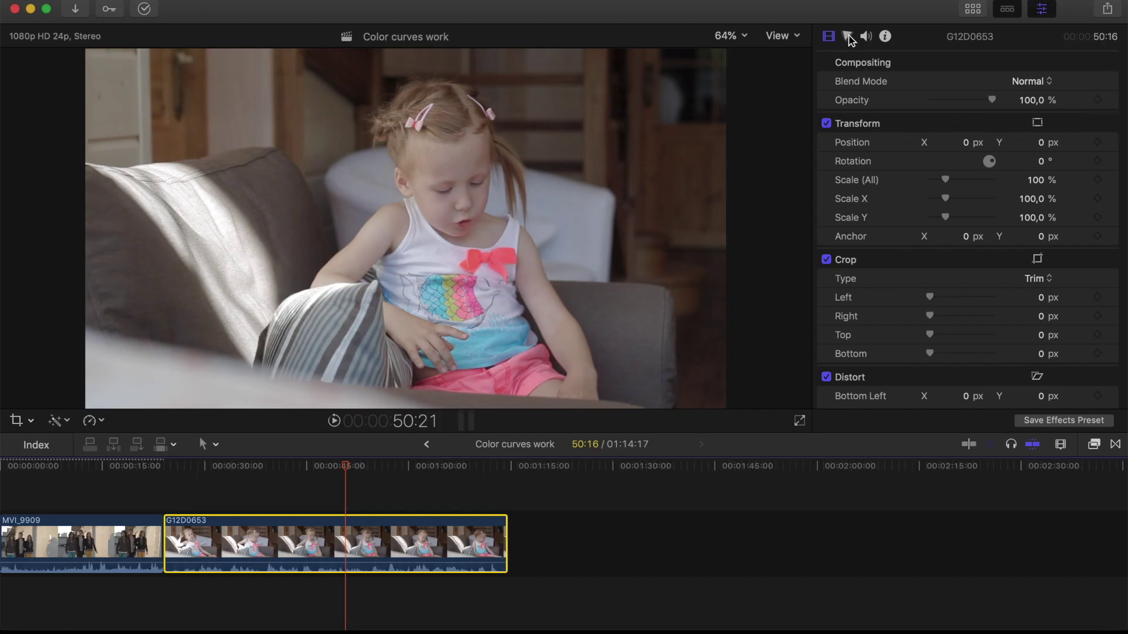
- Add a Color Curves correction to the G12D0653 sofa clip
click(848, 37)
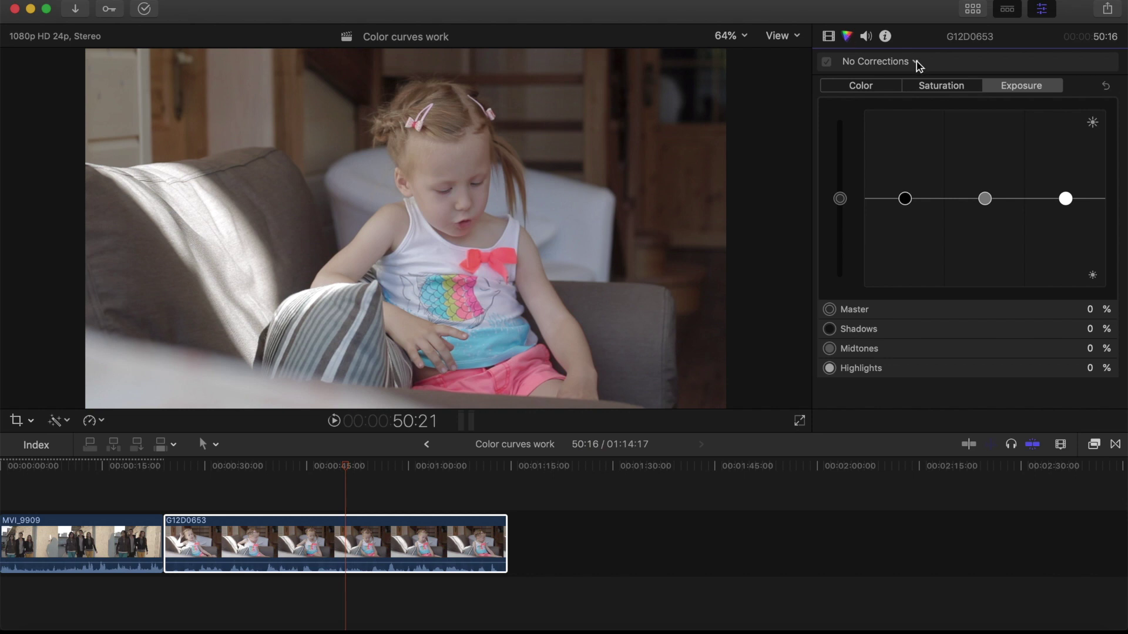
click(915, 63)
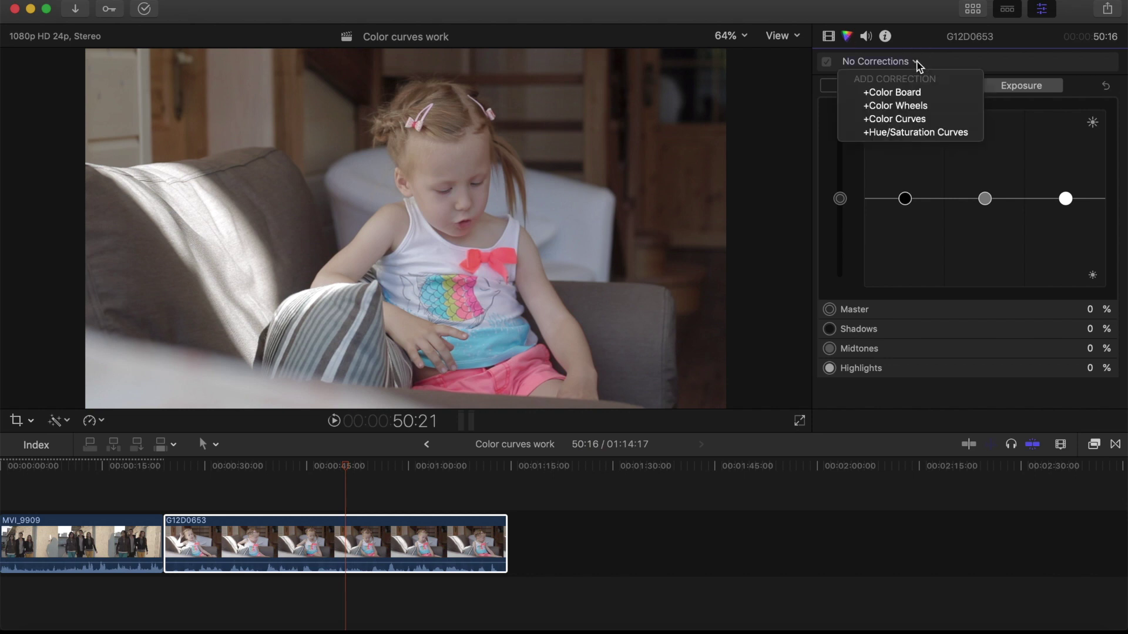
click(914, 119)
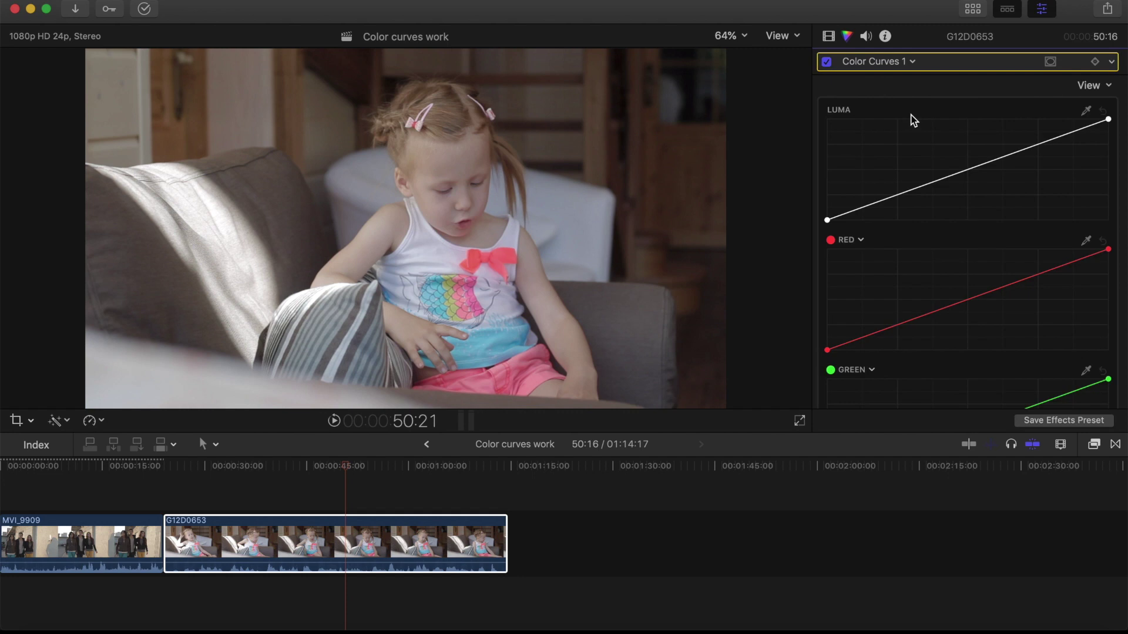
click(799, 37)
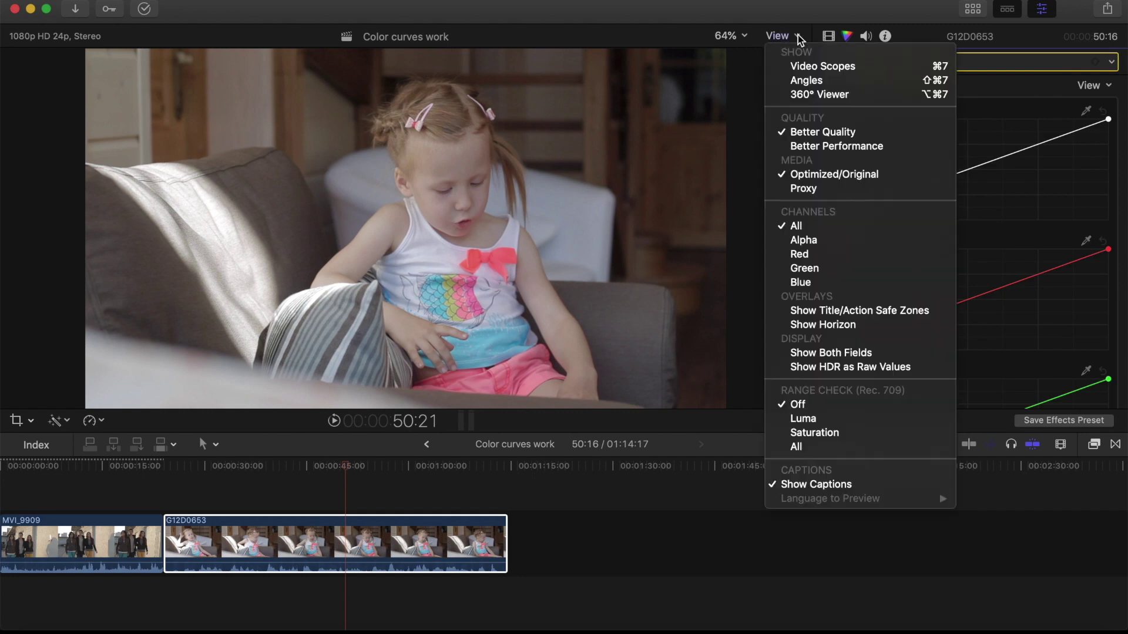
- Show the video scopes and bend the sofa clip's luma curve into an S-shape
click(800, 68)
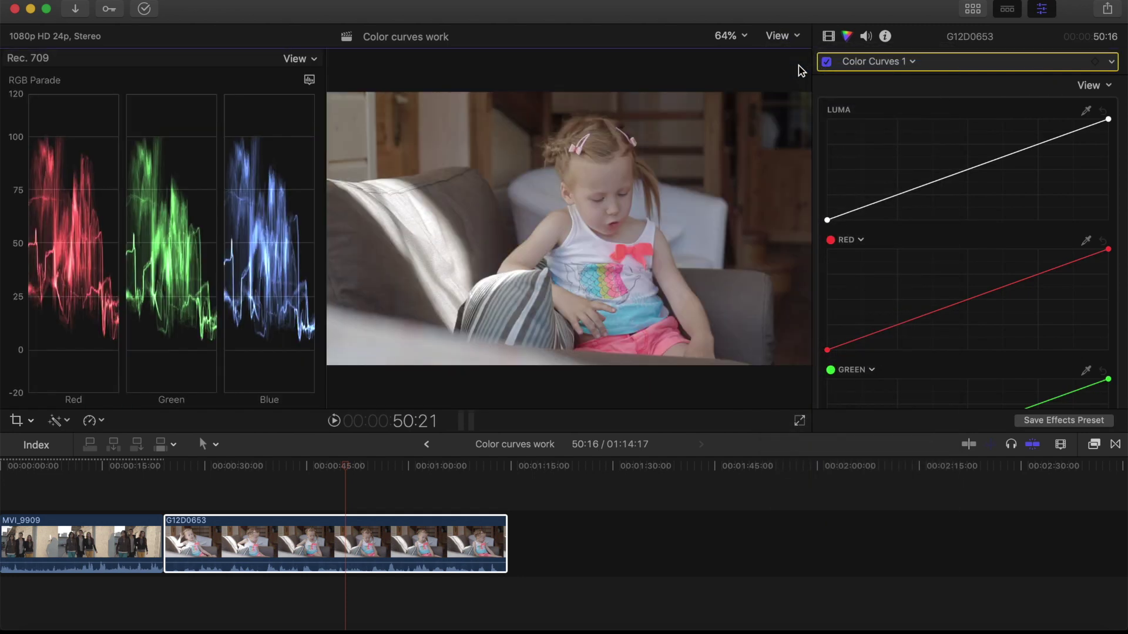
click(967, 169)
drag(1028, 148, 1027, 139)
drag(893, 196, 895, 202)
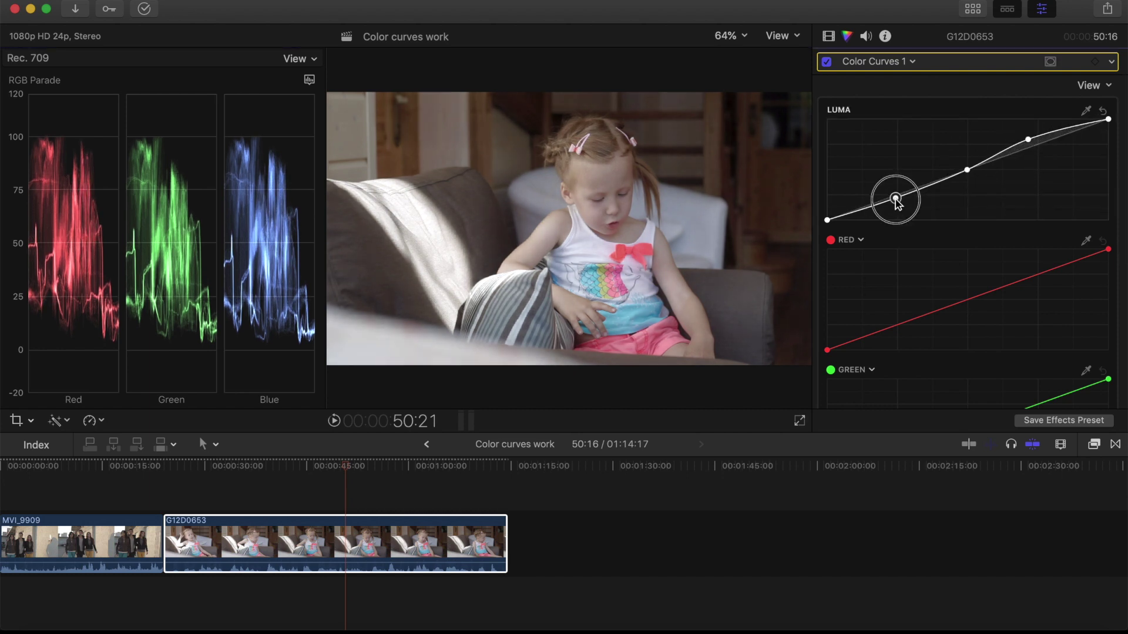
- Add a lower point and adjust the upper point on the blue curve
scroll(980, 297, down, 5)
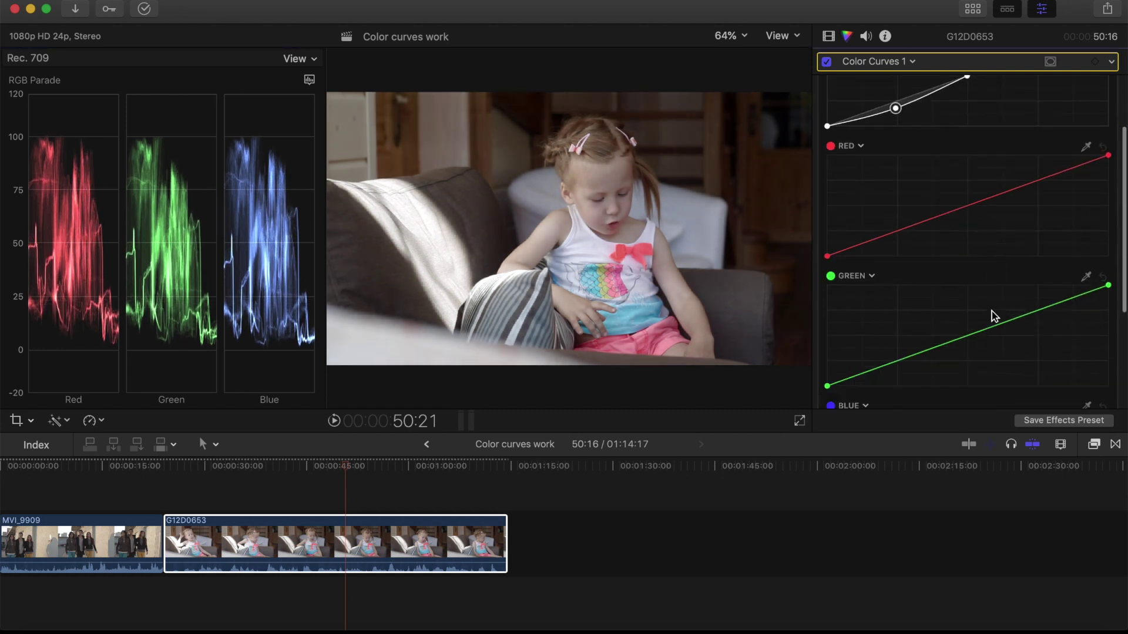
drag(1041, 326, 1043, 322)
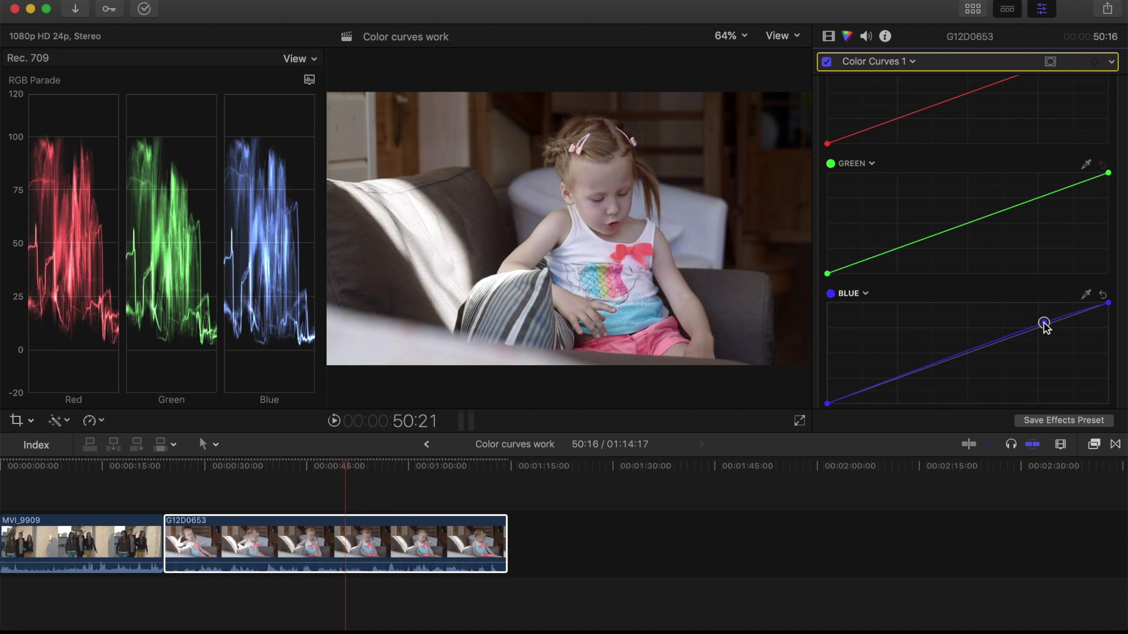
click(938, 363)
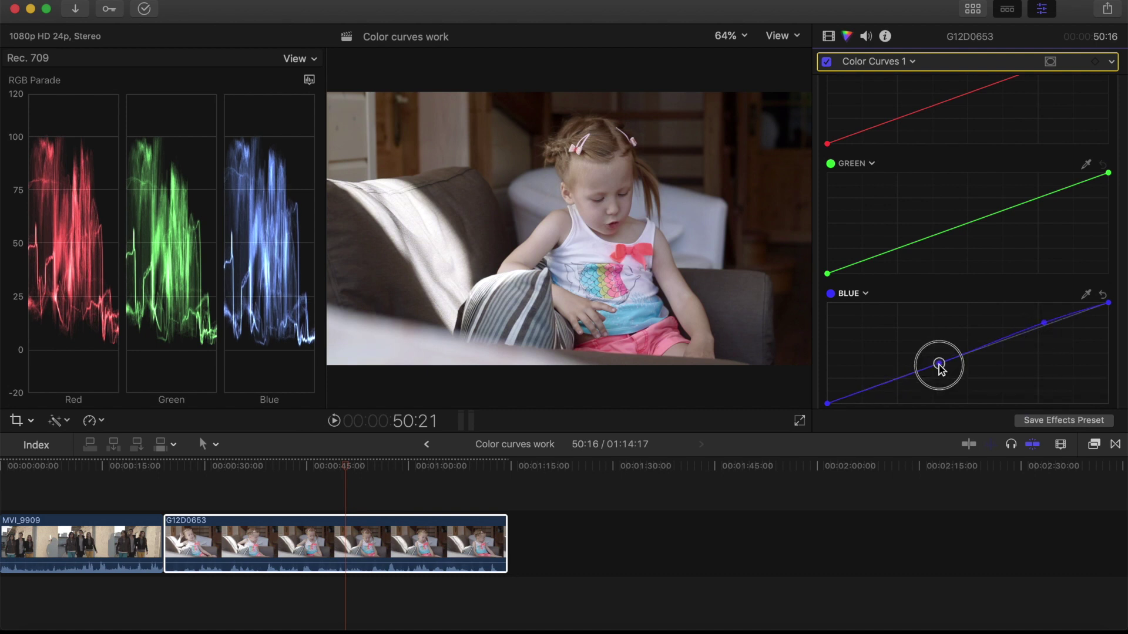
click(1042, 322)
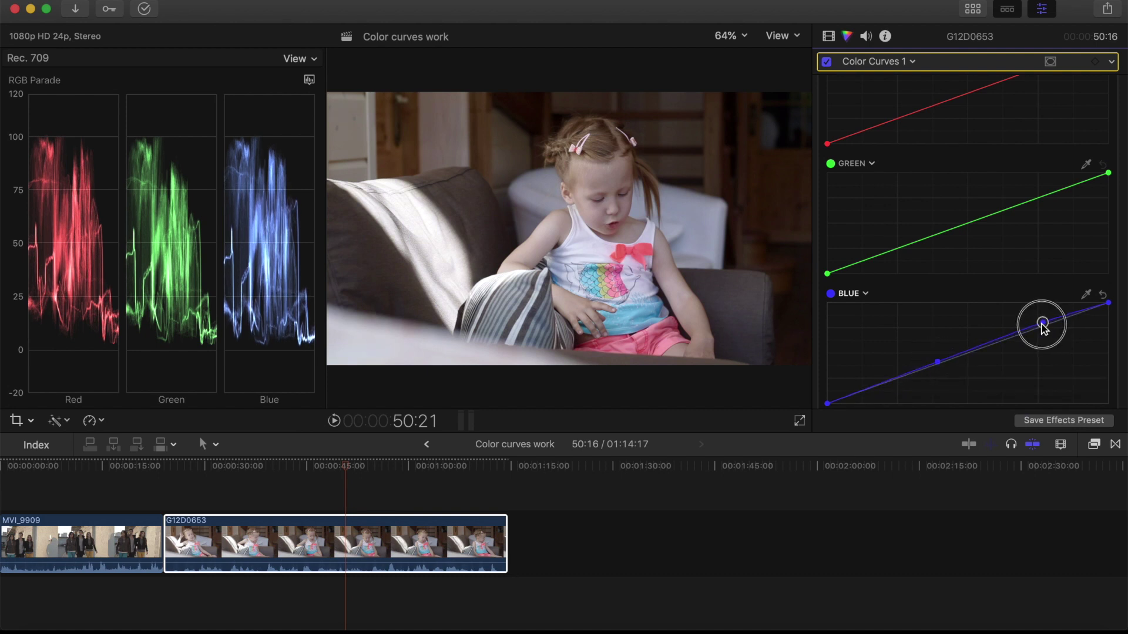
- Toggle Color Curves 1 off and on twice to compare the sofa clip
click(827, 62)
click(827, 62)
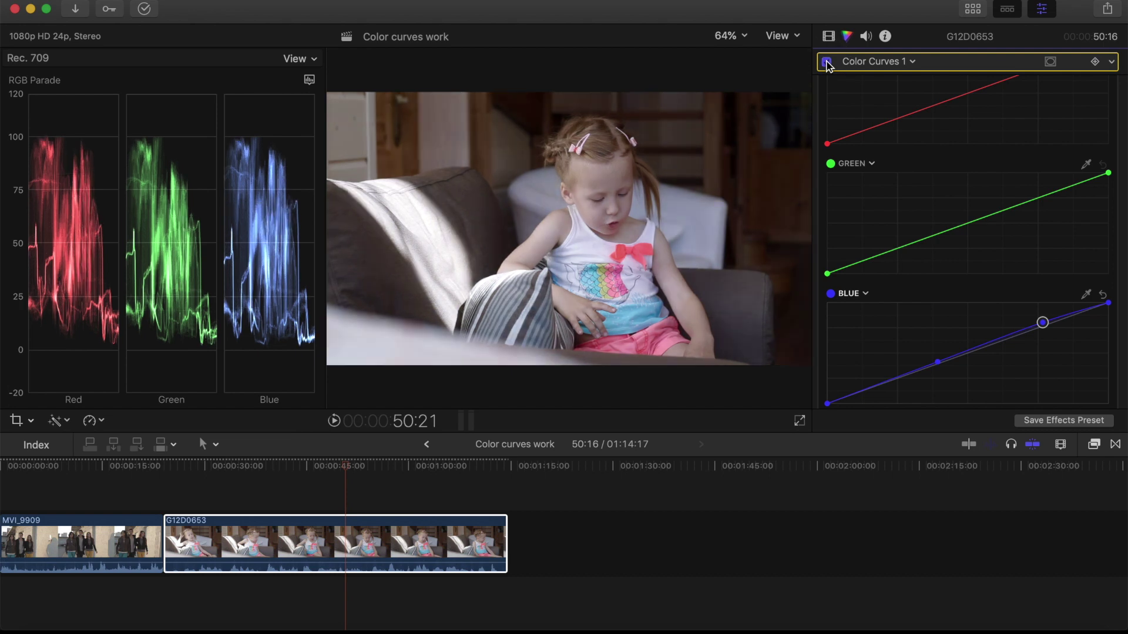
click(827, 62)
click(827, 61)
- Add a Color Wheels correction to the sofa clip and raise its master saturation
scroll(886, 162, up, 5)
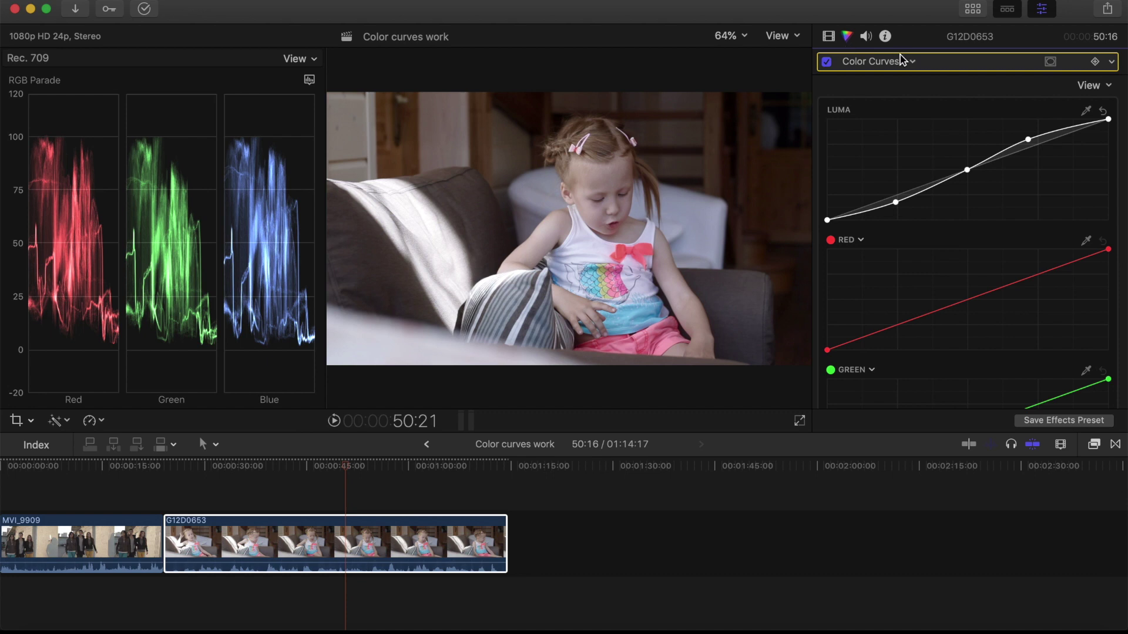
click(914, 64)
click(896, 171)
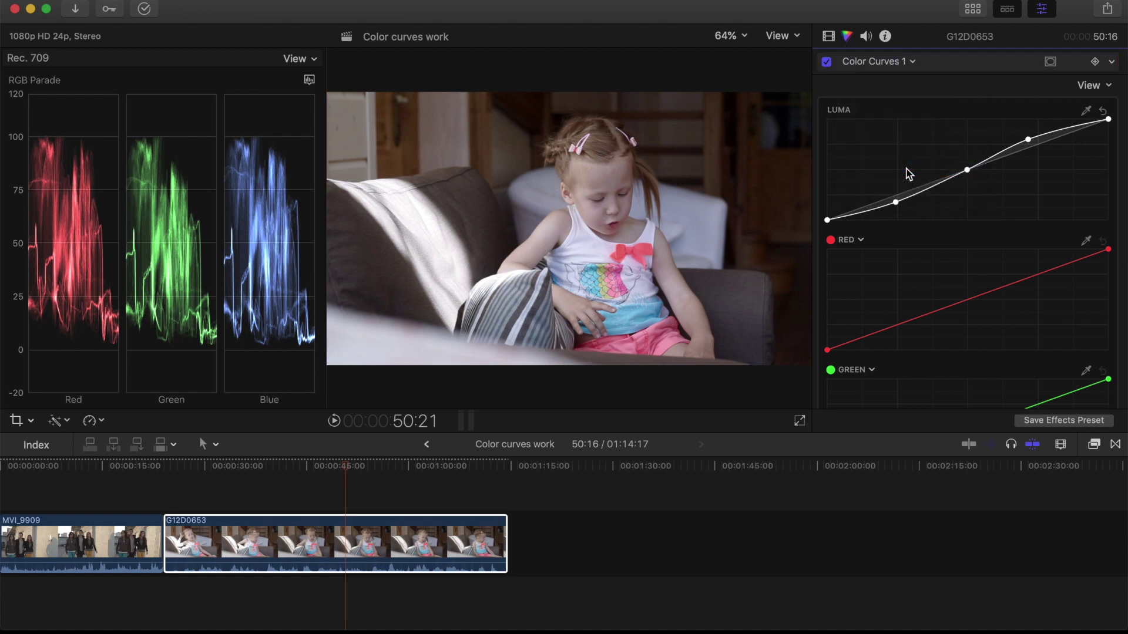
drag(918, 173, 918, 147)
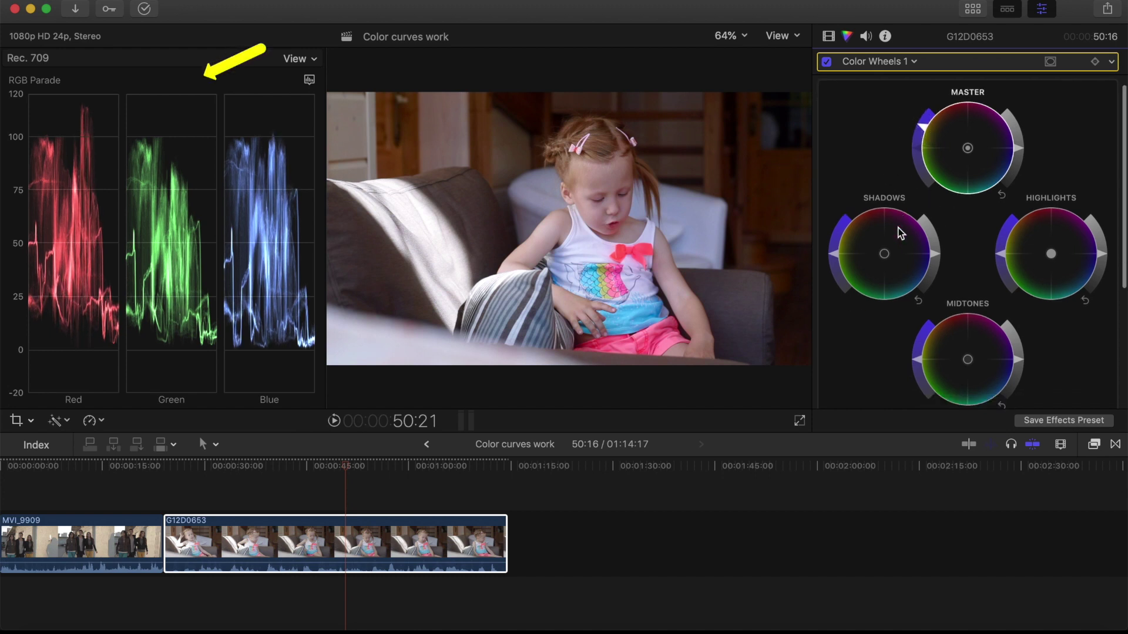
- Switch the inspector from Color Wheels 1 back to the sofa clip's Color Curves 1
scroll(887, 188, down, 3)
scroll(895, 218, down, 2)
scroll(900, 233, up, 2)
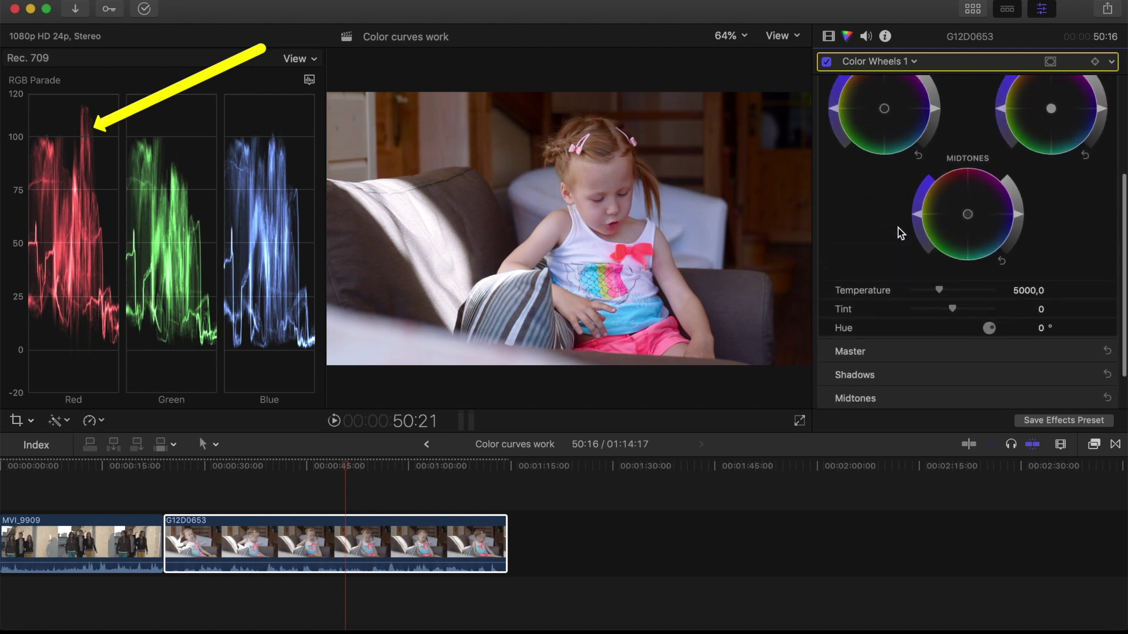
scroll(900, 233, up, 1)
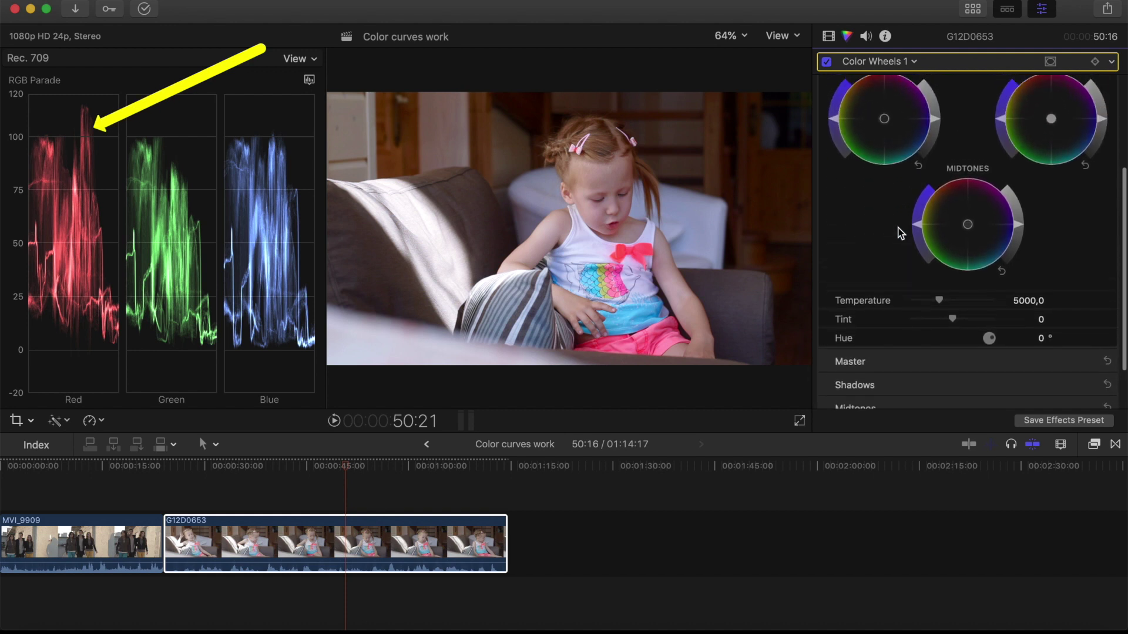
click(914, 61)
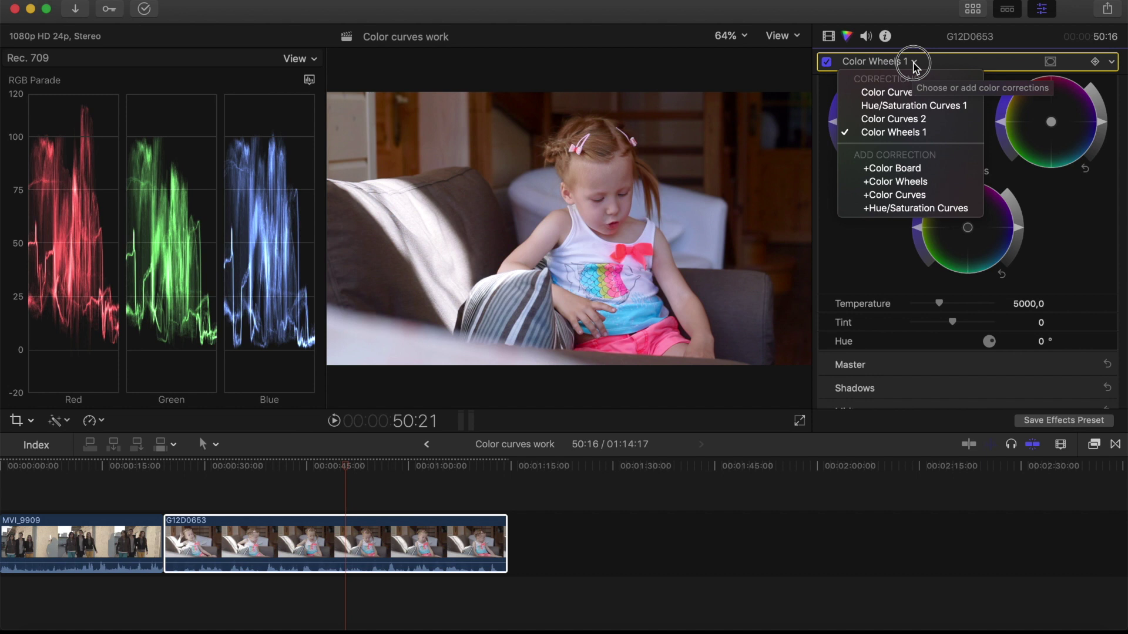
click(906, 92)
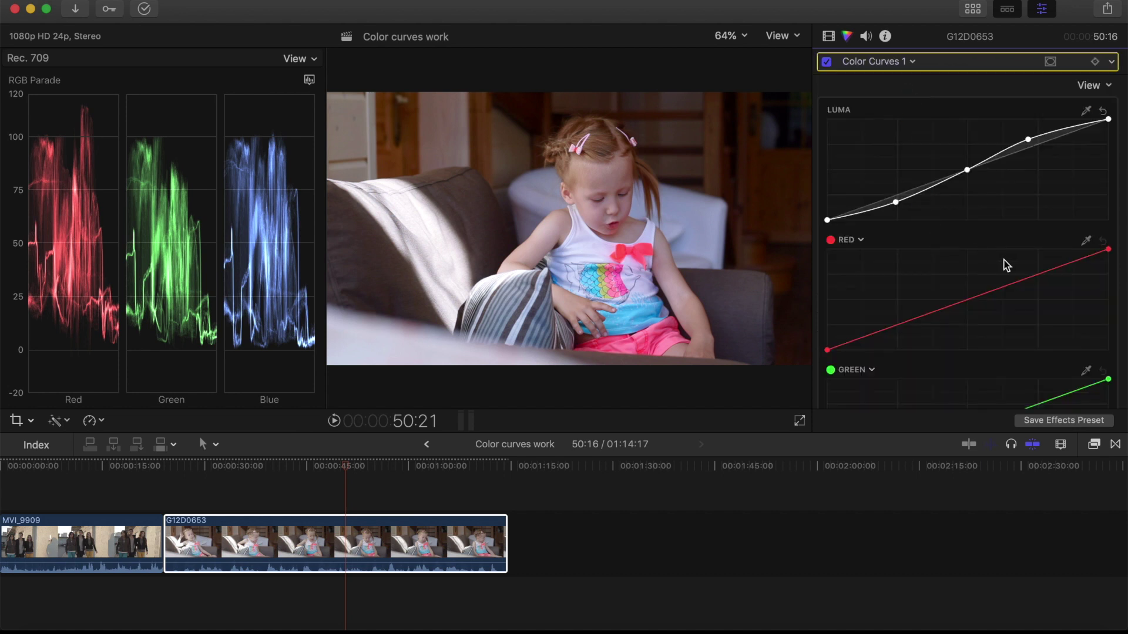
- Lower the sofa clip's red curve top end and add a midpoint on it
scroll(1071, 270, down, 1)
drag(1108, 234, 1108, 245)
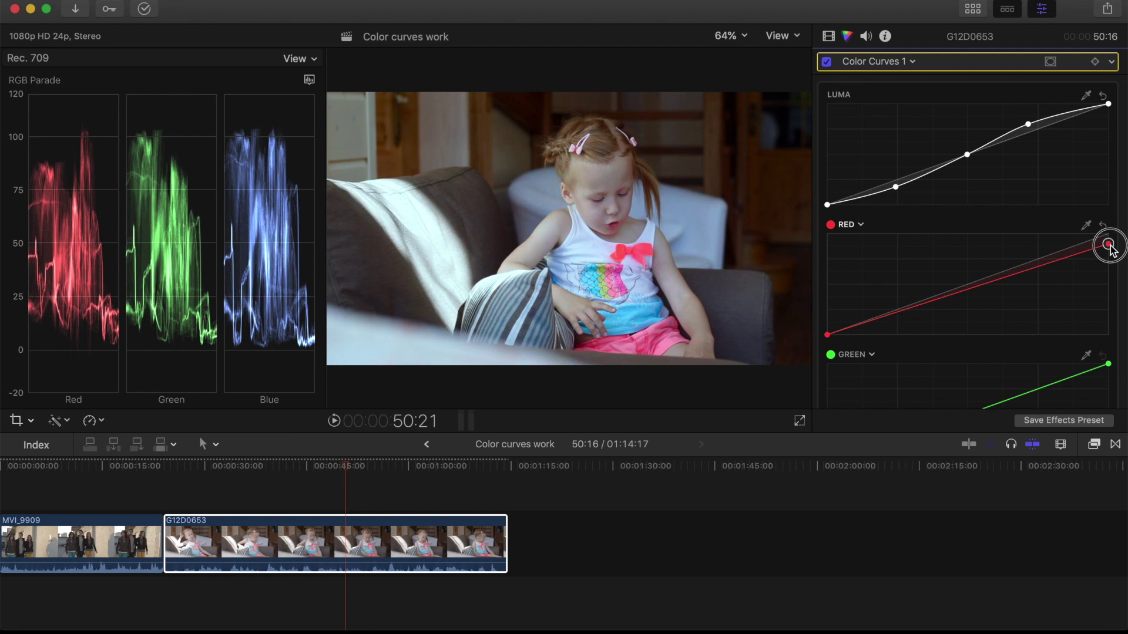
click(974, 287)
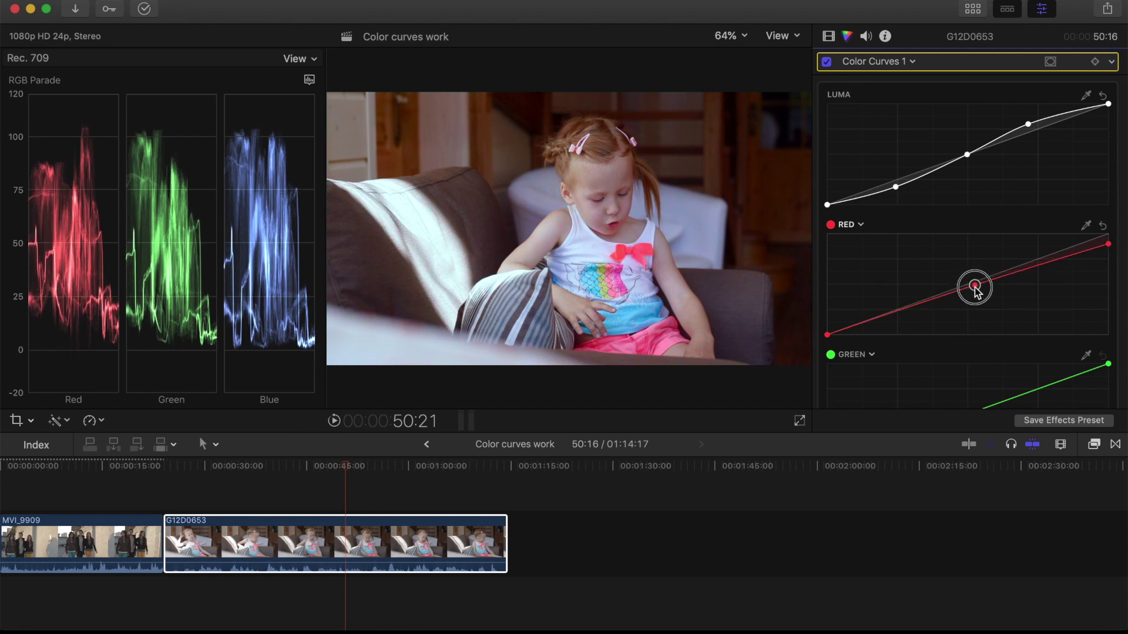
drag(975, 286, 975, 284)
scroll(1025, 308, down, 3)
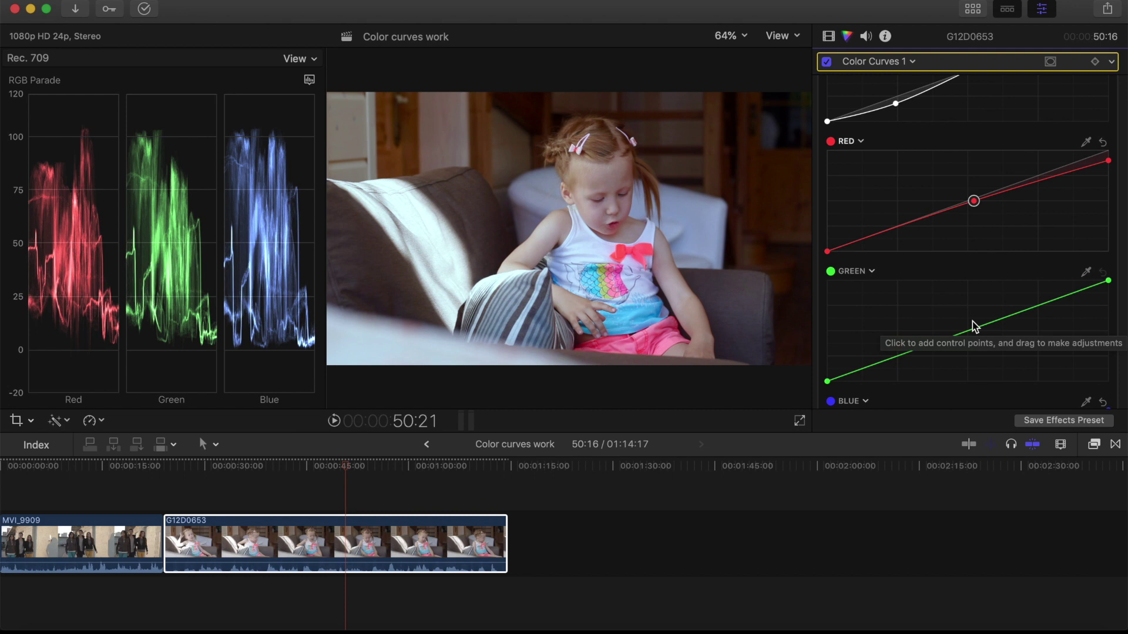
click(831, 38)
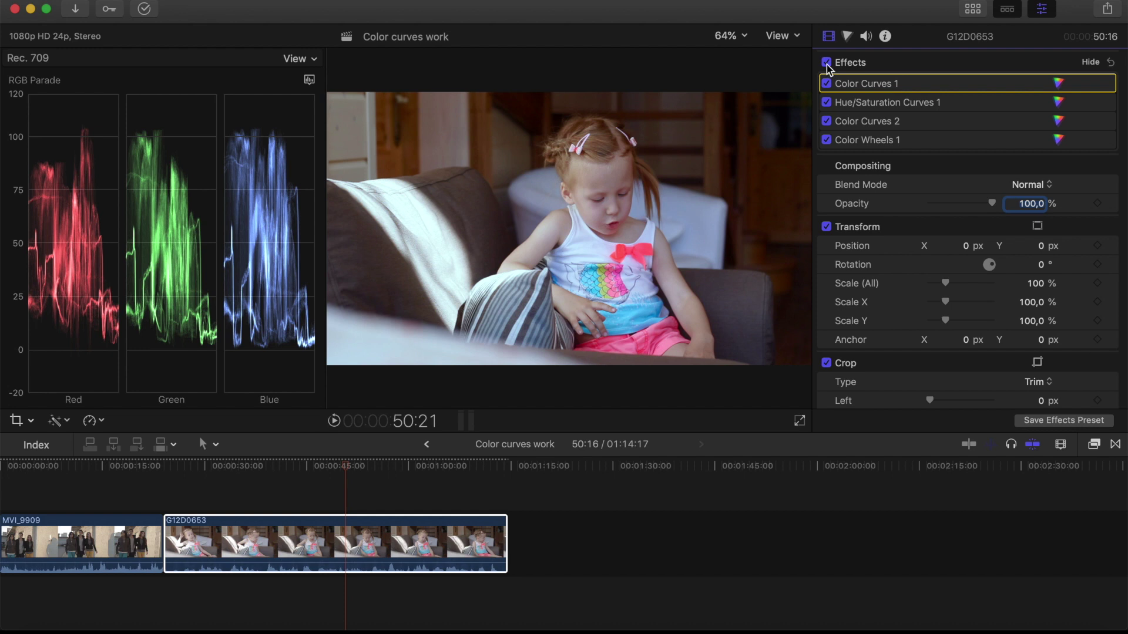
- Toggle the sofa clip's effects off and on twice to compare, leaving them enabled
click(827, 62)
click(827, 62)
click(826, 63)
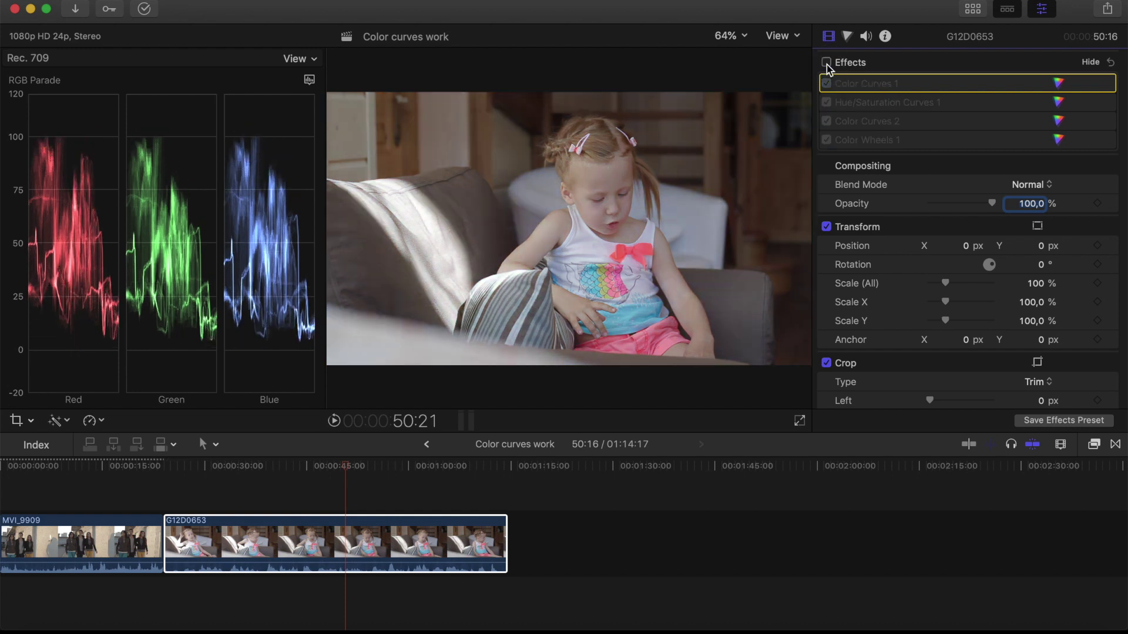
click(827, 63)
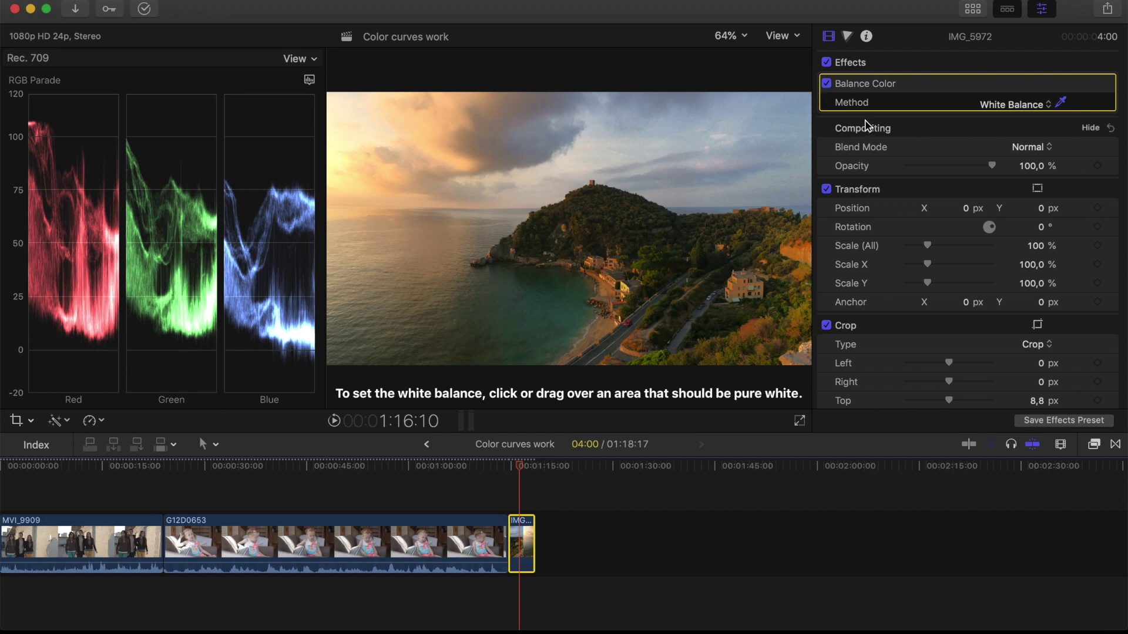
- Add a Color Curves correction to the sunset coast clip in the Color inspector
click(847, 36)
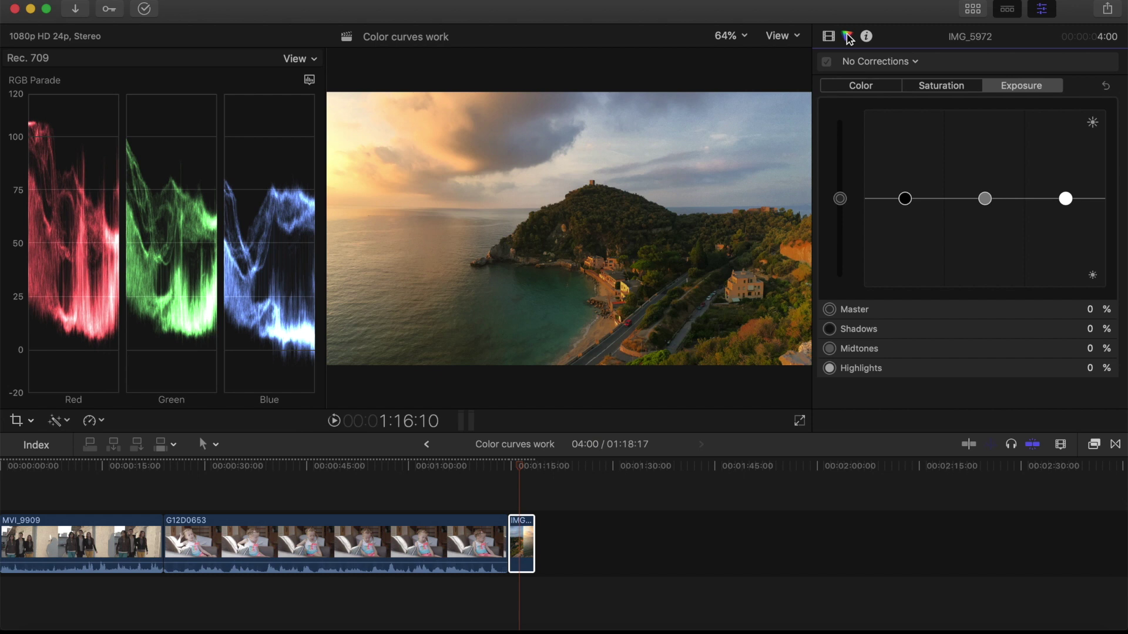
click(916, 61)
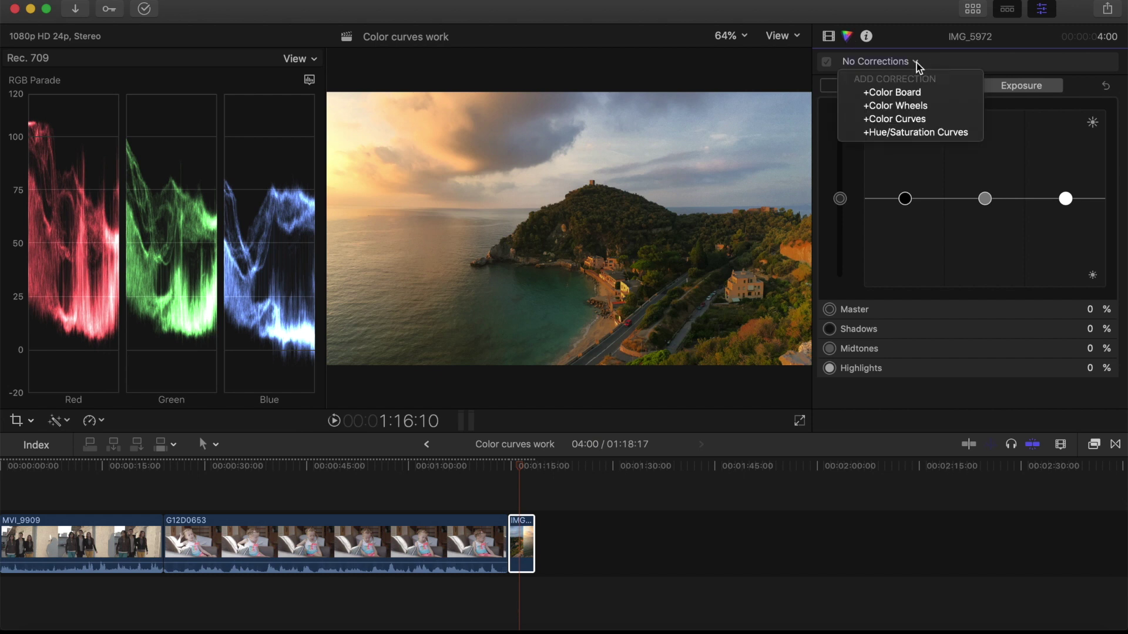
click(894, 119)
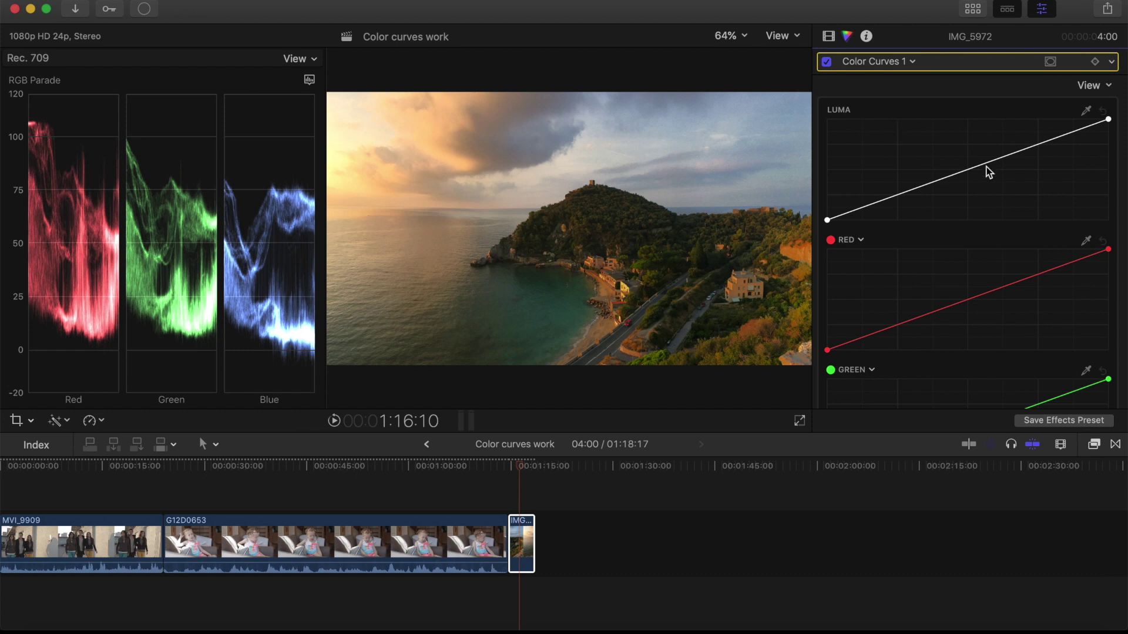
- Pull two luma curve points down to darken the sunset, and bow the blue curve upward
click(1036, 147)
drag(1036, 147, 1036, 151)
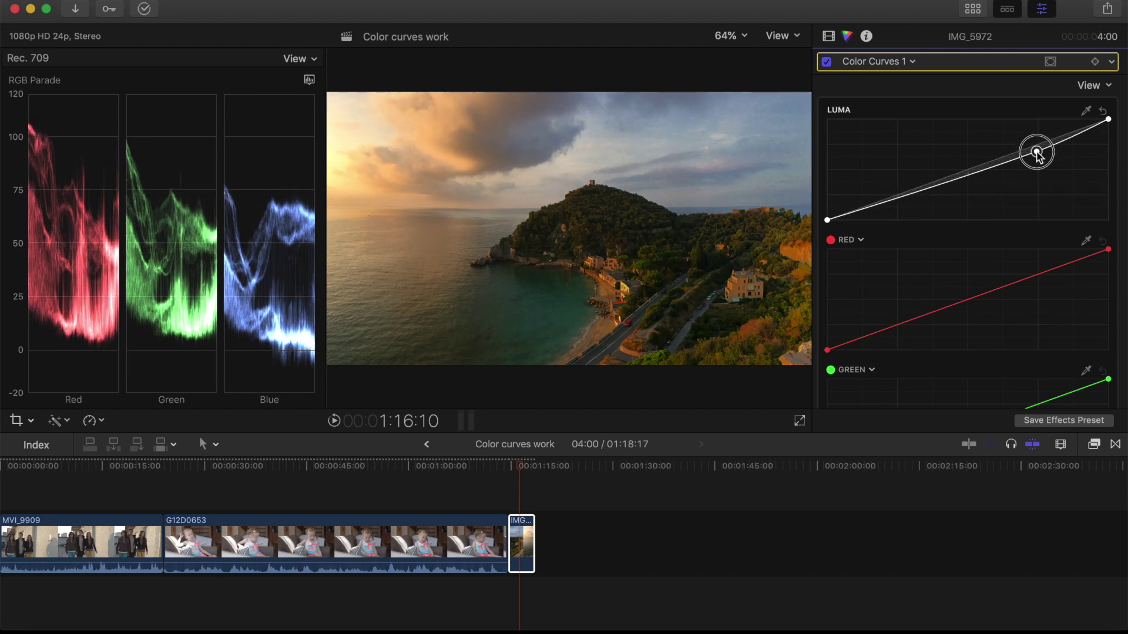
drag(949, 181, 949, 187)
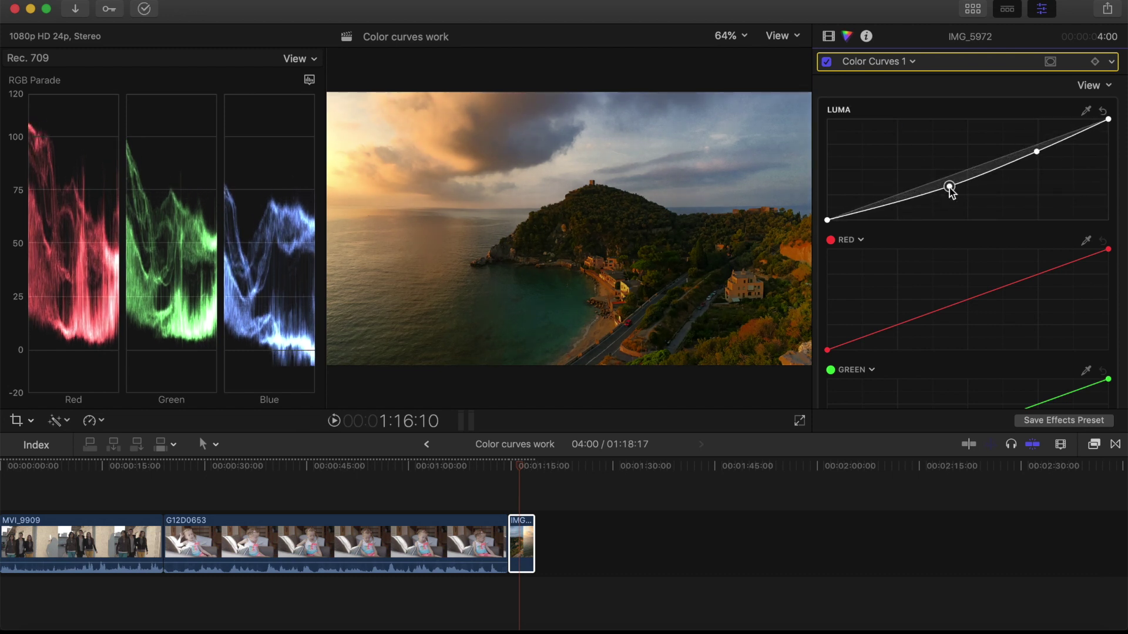
scroll(956, 233, down, 10)
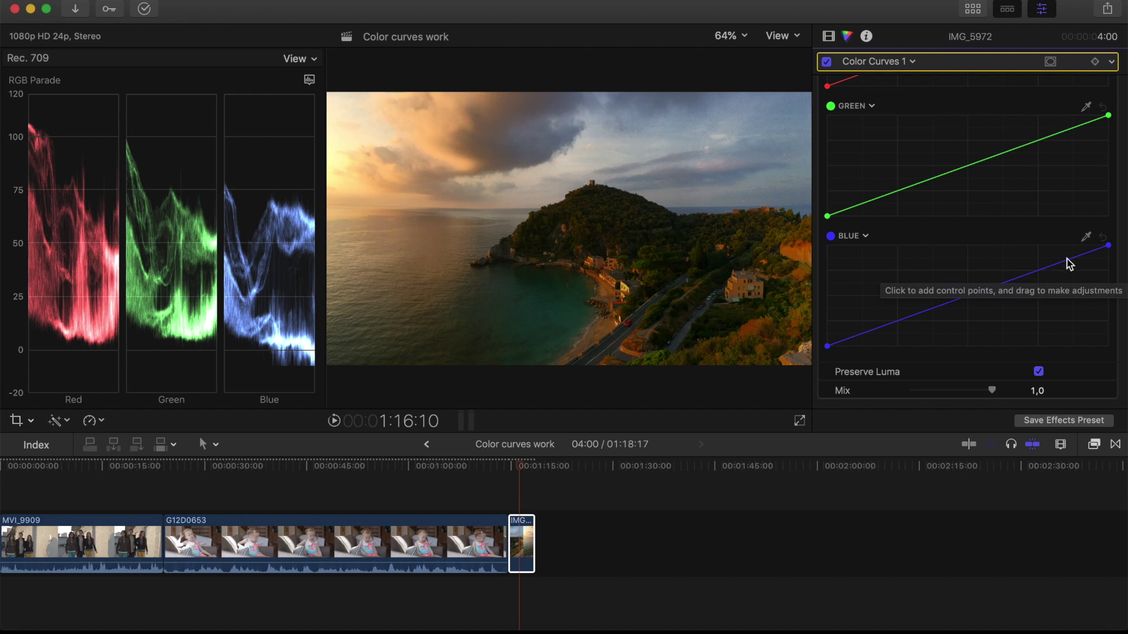
drag(1045, 268, 1039, 257)
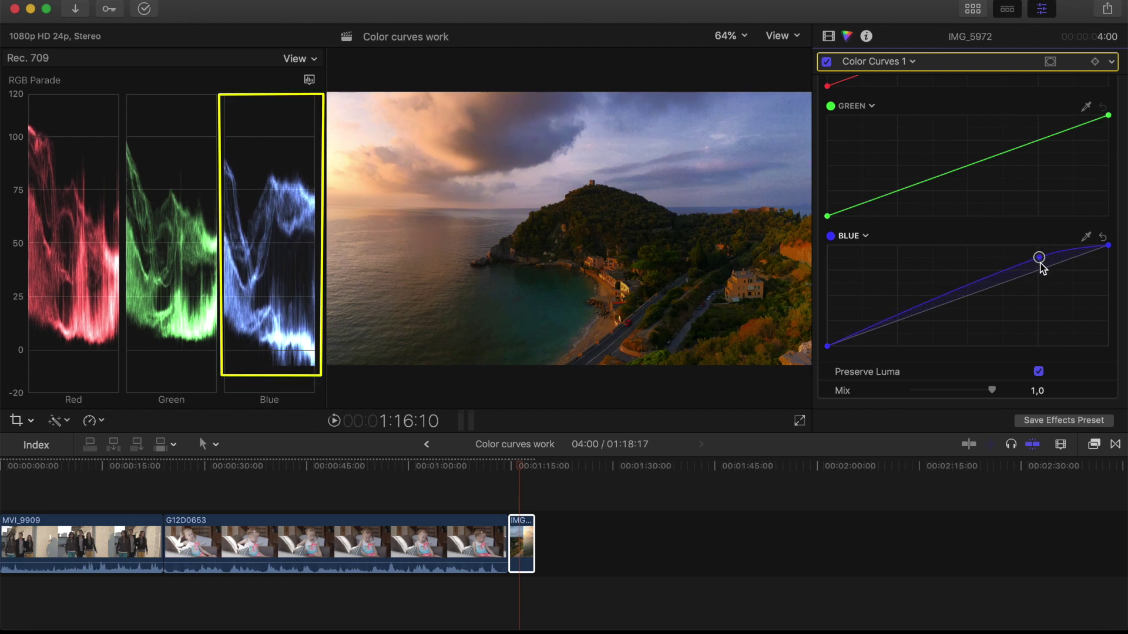
- Reset the blue curve and turn it into an aqua curve sampled from the sky
click(1103, 238)
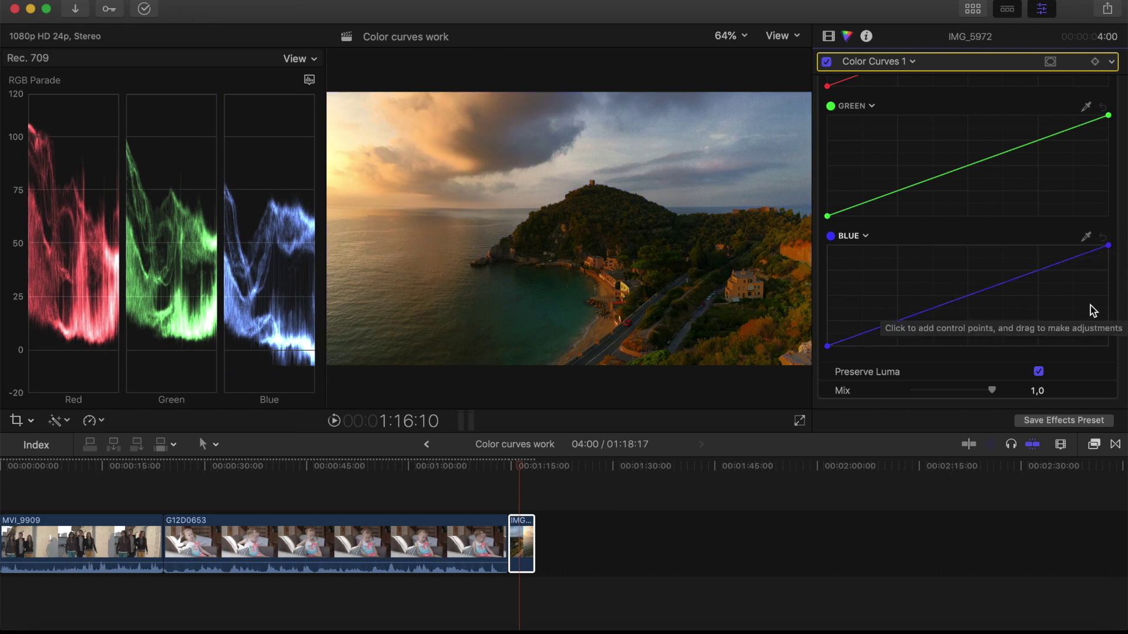
click(1086, 237)
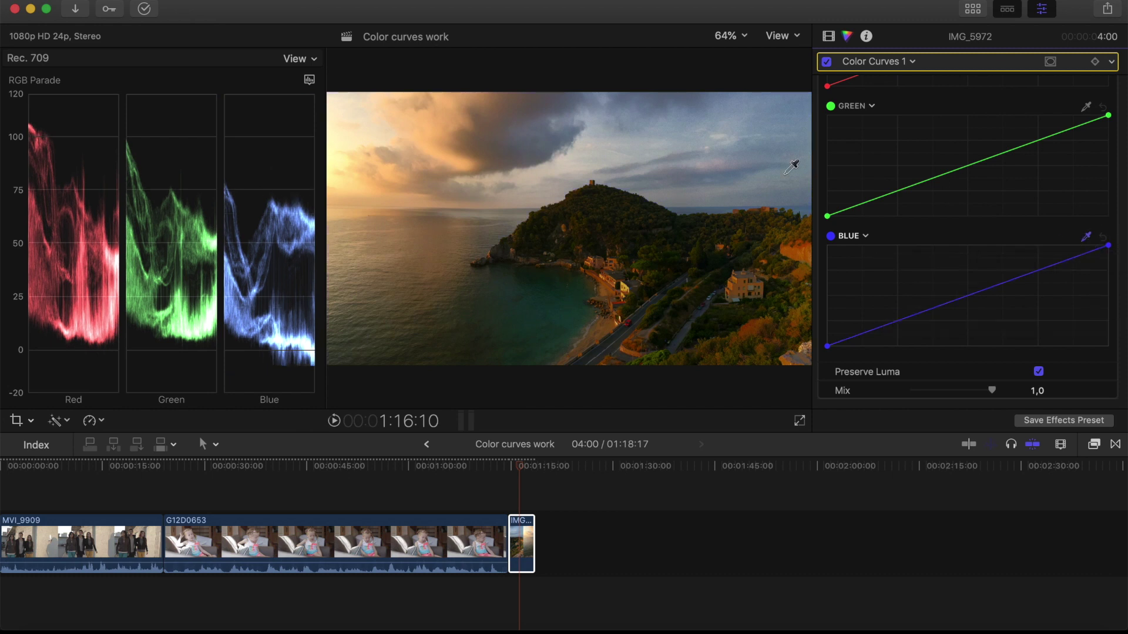
click(671, 122)
click(670, 121)
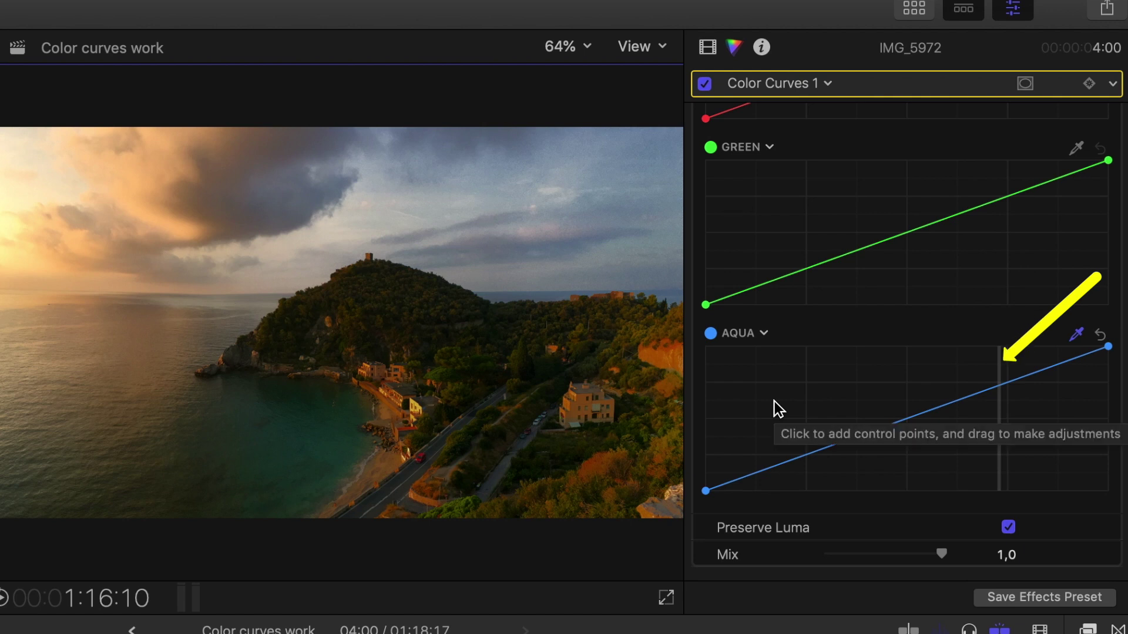
click(763, 332)
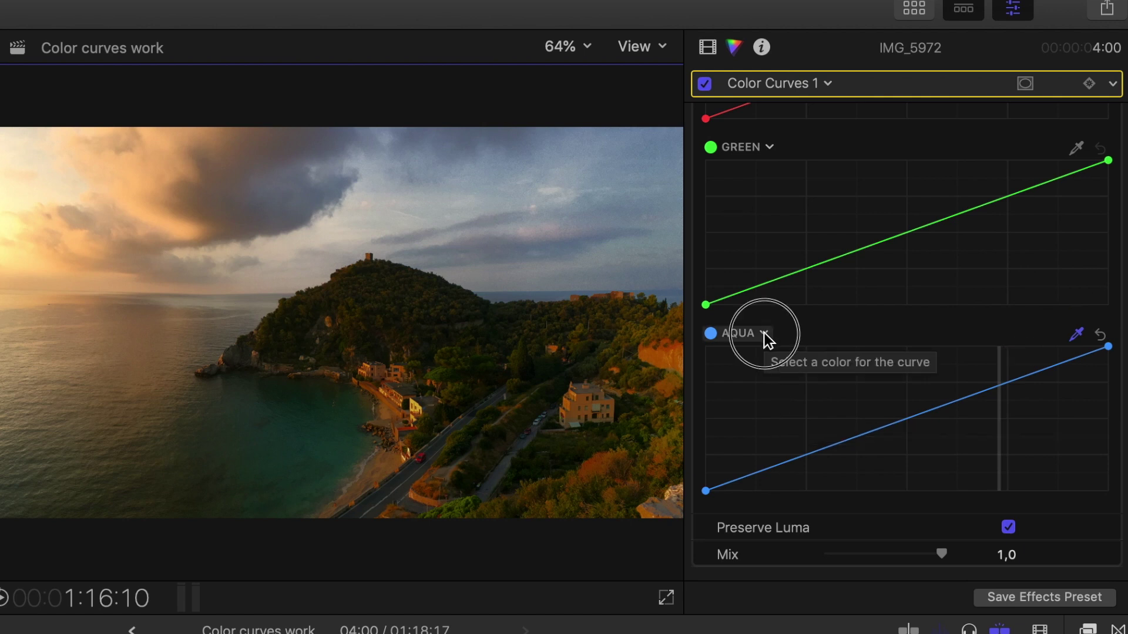
mouse_move(793, 427)
mouse_down()
mouse_move(794, 371)
mouse_move(747, 371)
mouse_move(788, 379)
mouse_up()
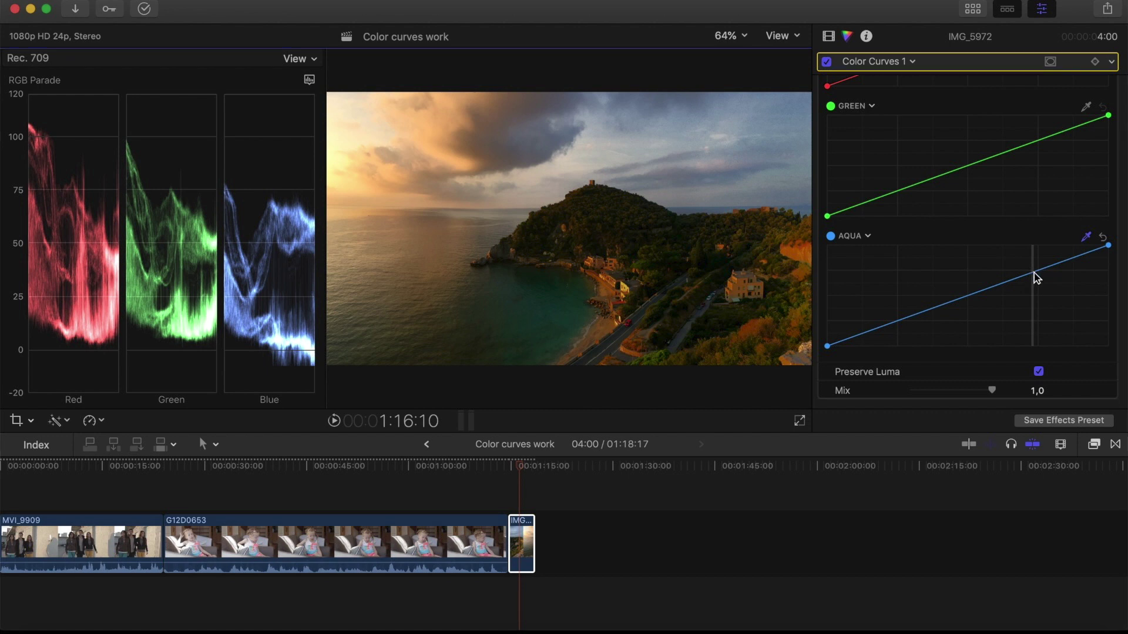
- Add a point on the aqua curve and bow it upward to boost aqua tones
click(1034, 272)
mouse_move(1035, 274)
mouse_down()
mouse_move(1023, 263)
mouse_move(1036, 261)
mouse_up()
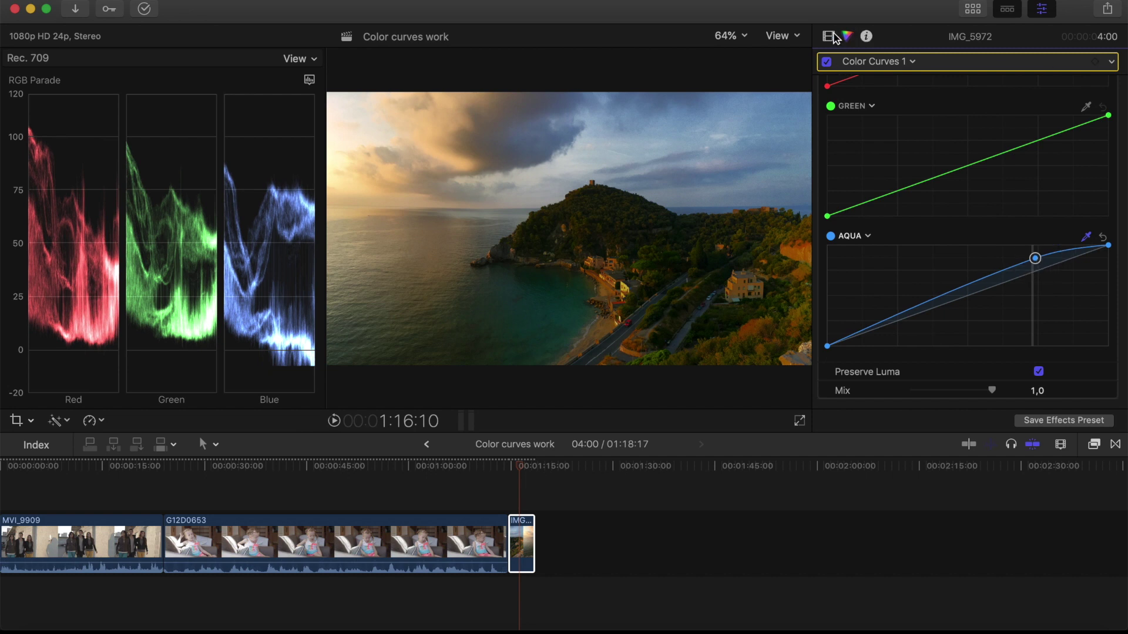
- Switch Color Curves 1 on, off and on again to compare the sunset before and after
click(827, 62)
click(827, 63)
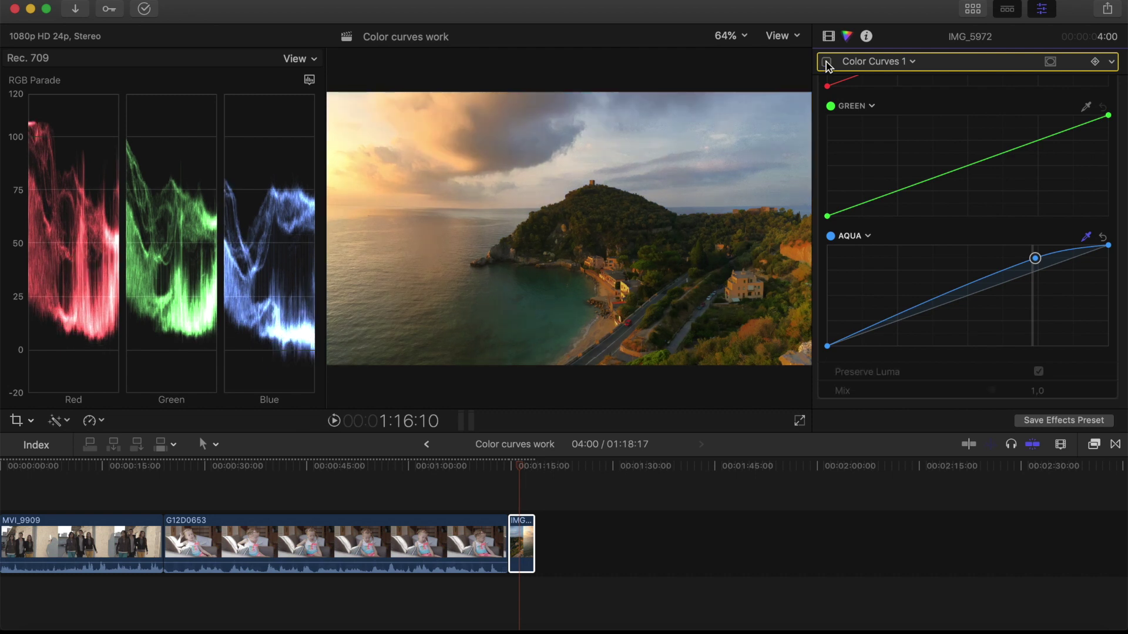
click(827, 62)
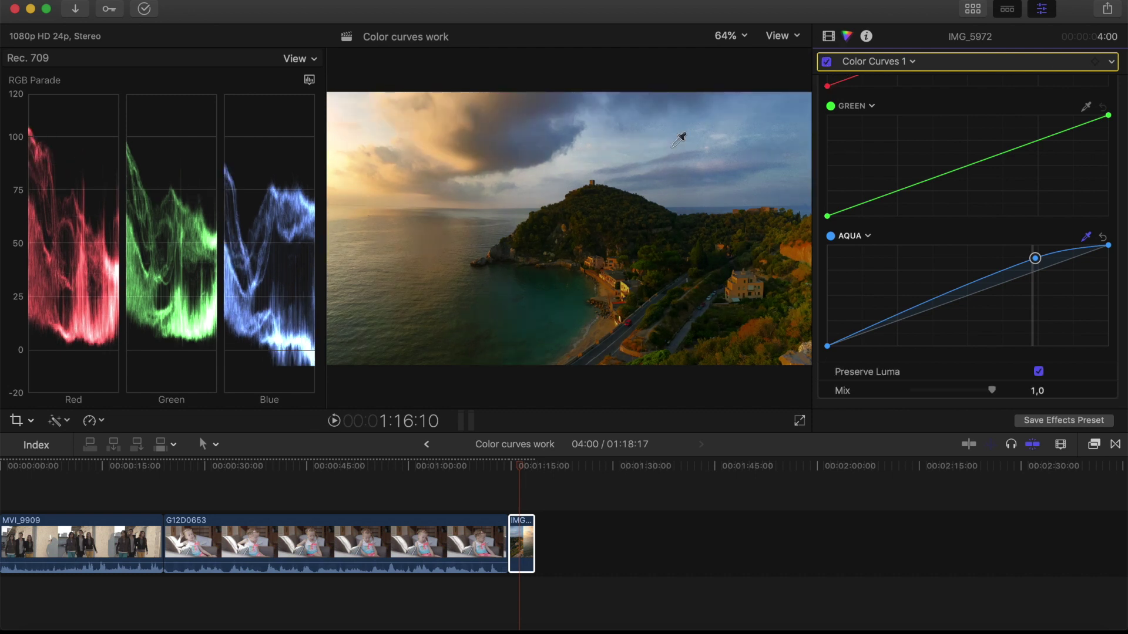